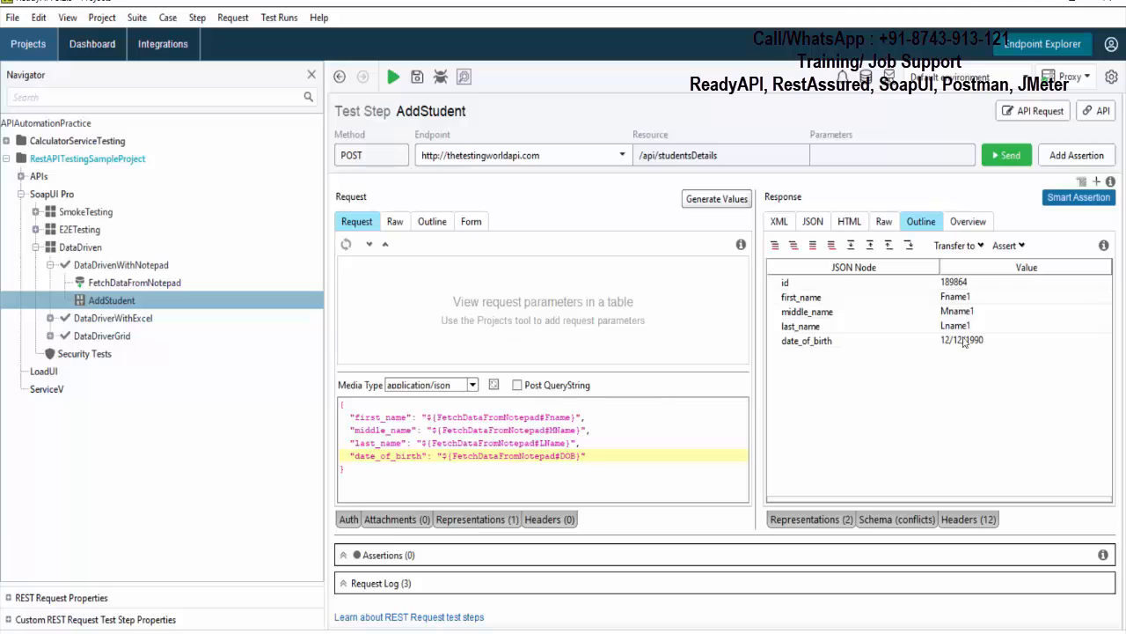
- Add a DataSource Loop step named DataSourceLoop to the DataDrivenWithNotepad test case
left_click(954, 301)
left_click(955, 311)
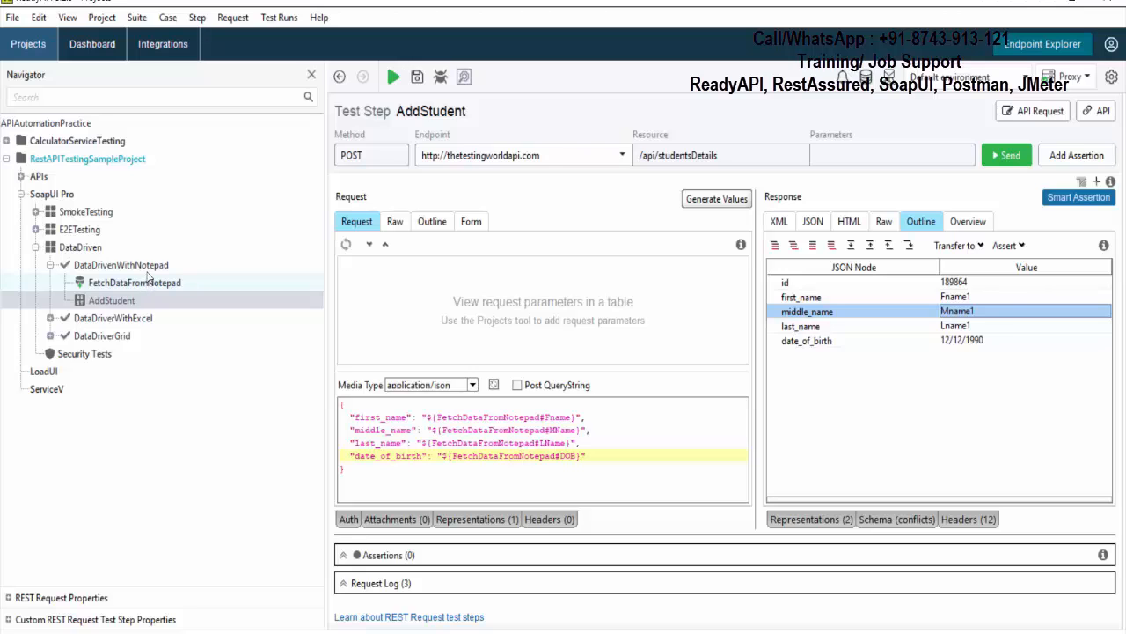
right_click(149, 265)
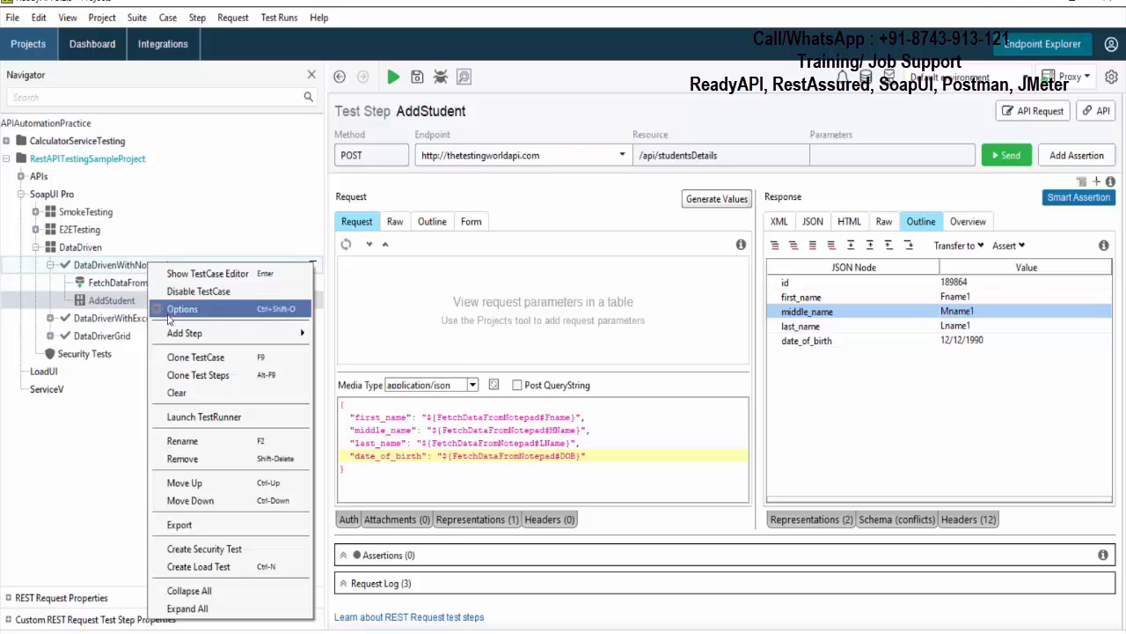
mouse_move(186, 332)
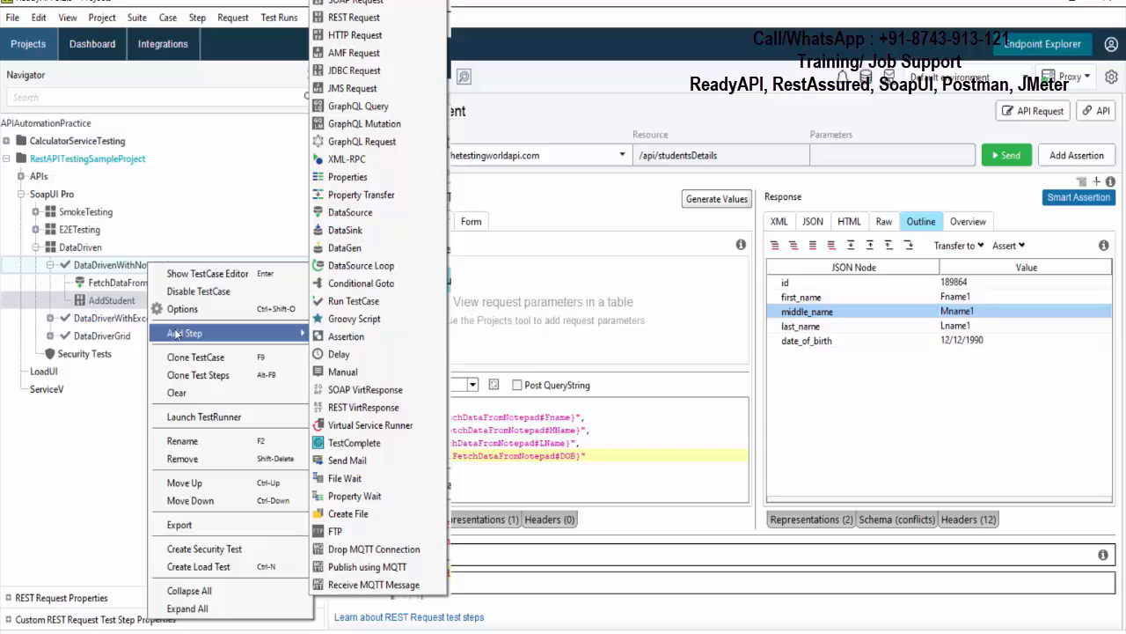
left_click(364, 267)
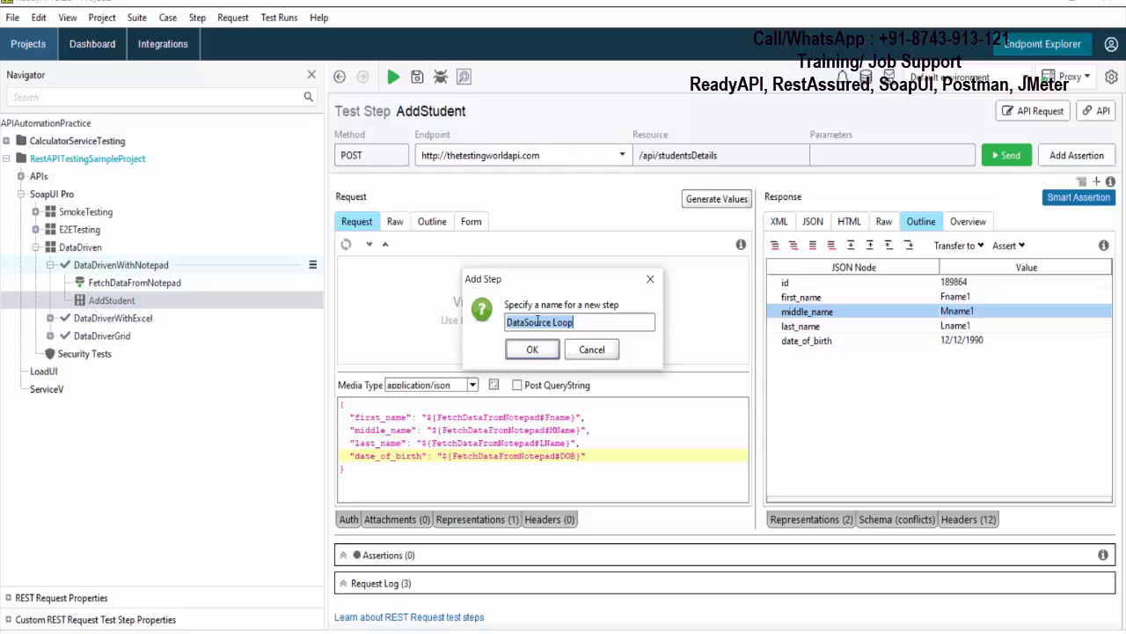
left_click(553, 322)
left_click(554, 351)
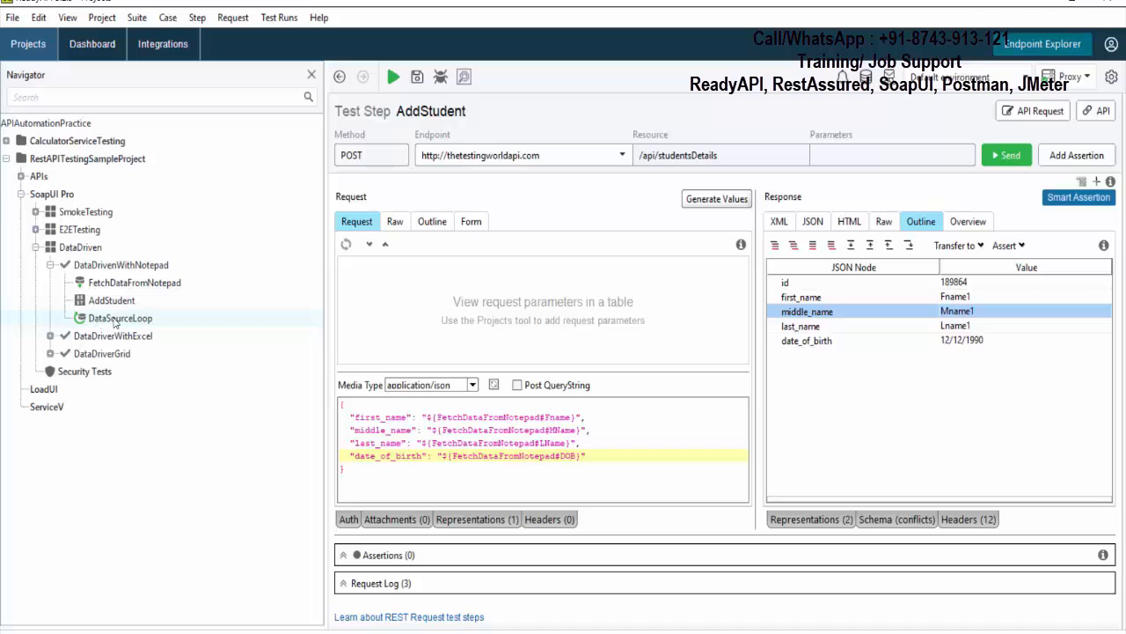
- Configure DataSourceLoop with FetchDataFromNotepad as the data source step and AddStudent as the target step
double_click(115, 320)
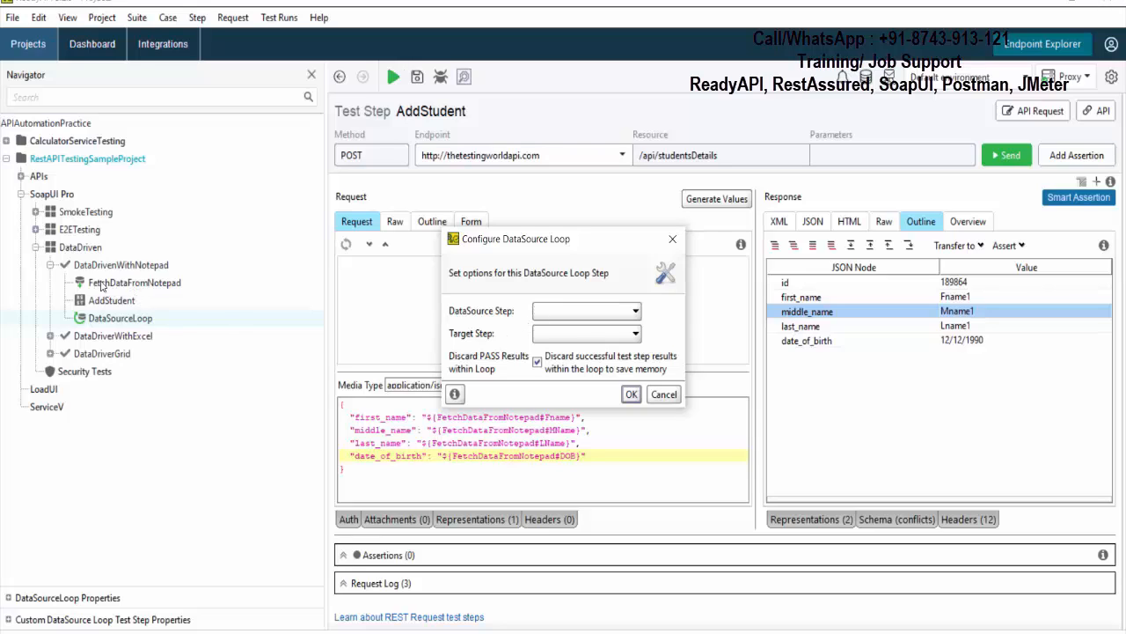
left_click(579, 313)
left_click(580, 329)
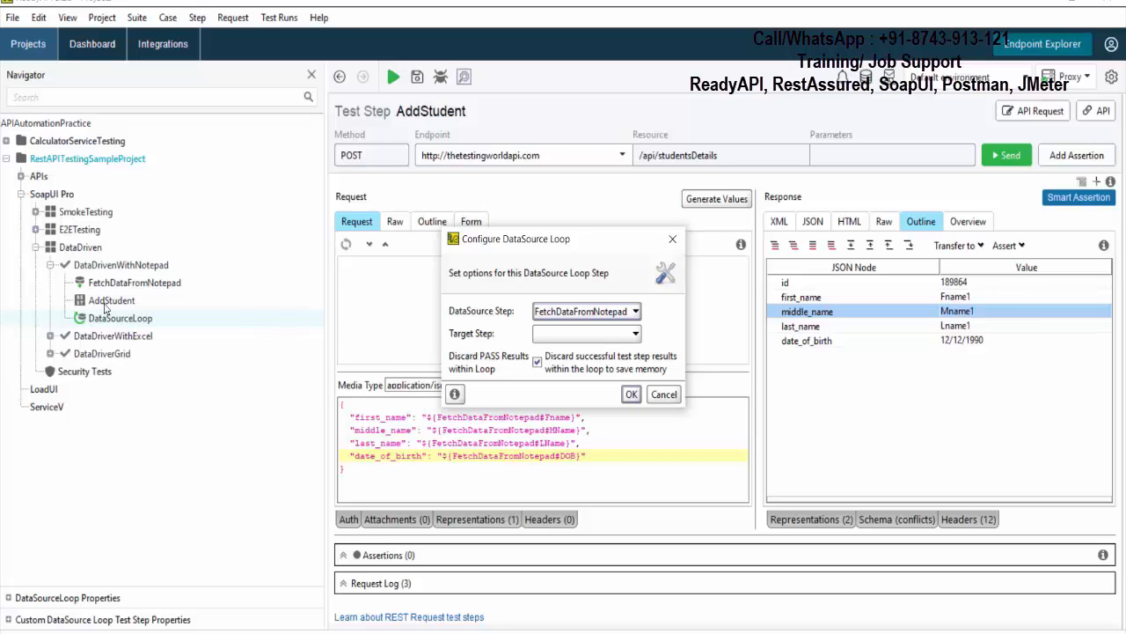
left_click(562, 334)
left_click(559, 365)
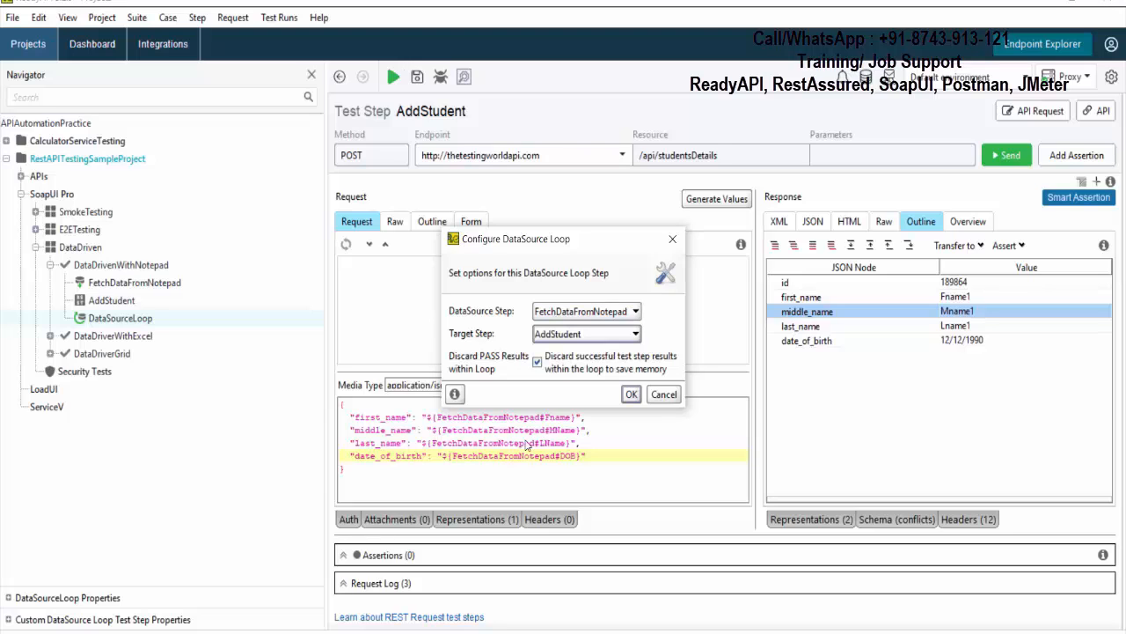
left_click(632, 395)
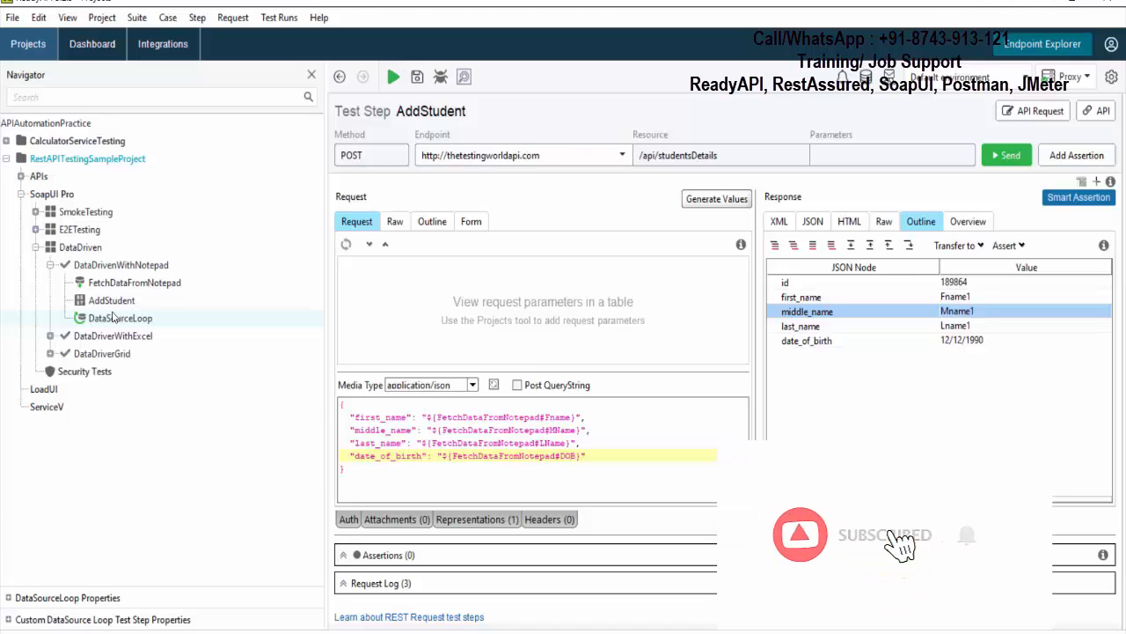
- Review the steps of the DataDrivenWithNotepad test case and run the whole test case
left_click(112, 316)
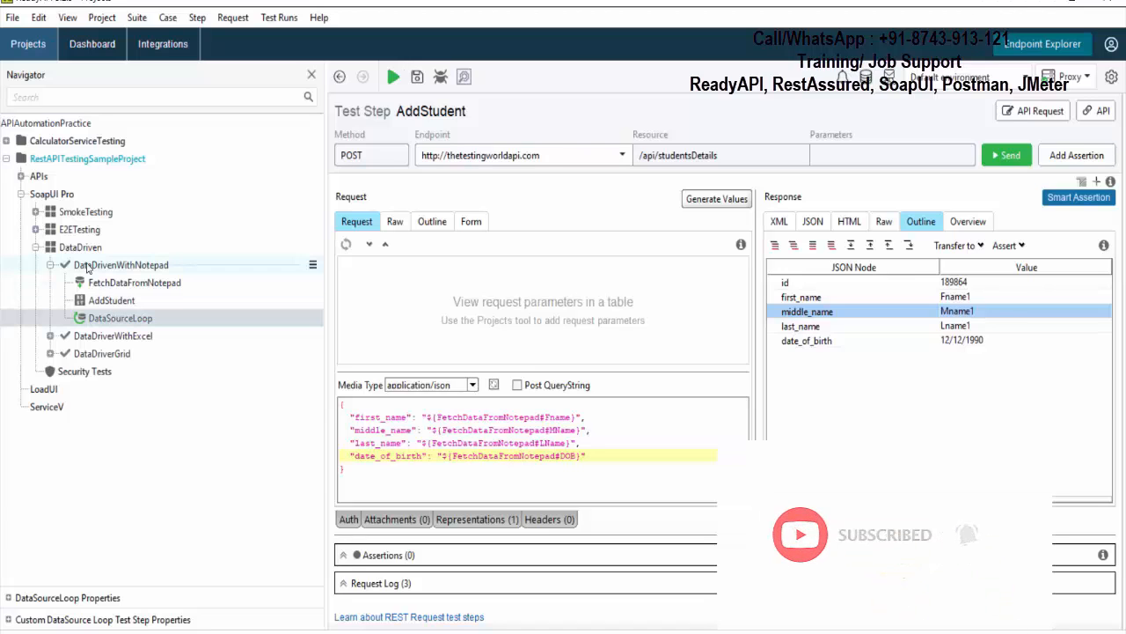
left_click(86, 266)
left_click(104, 284)
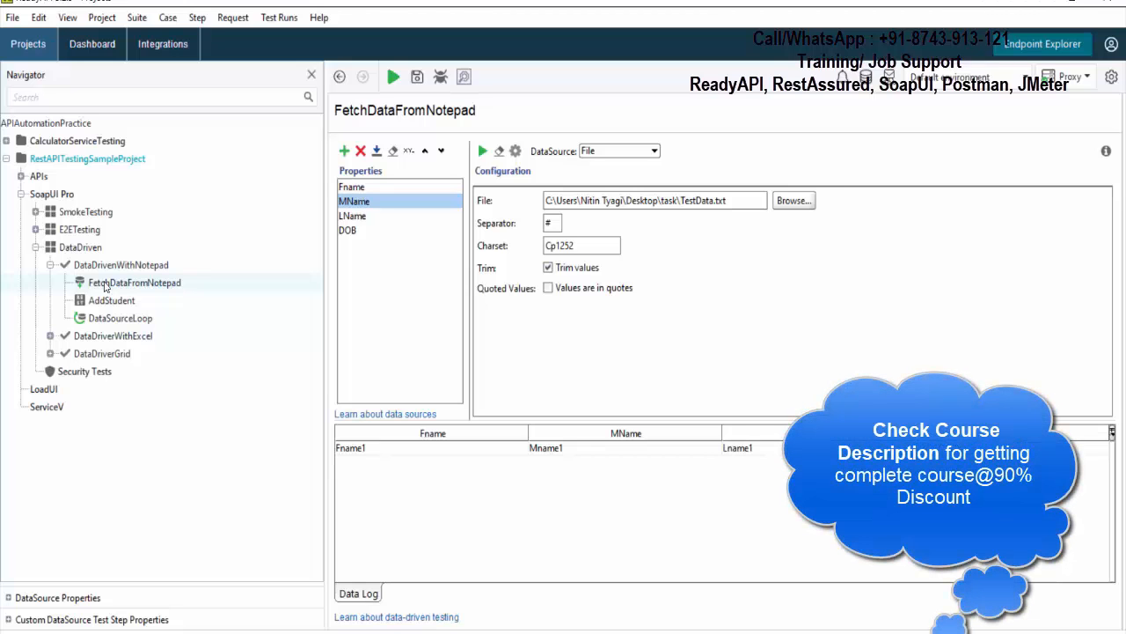
left_click(103, 285)
left_click(103, 303)
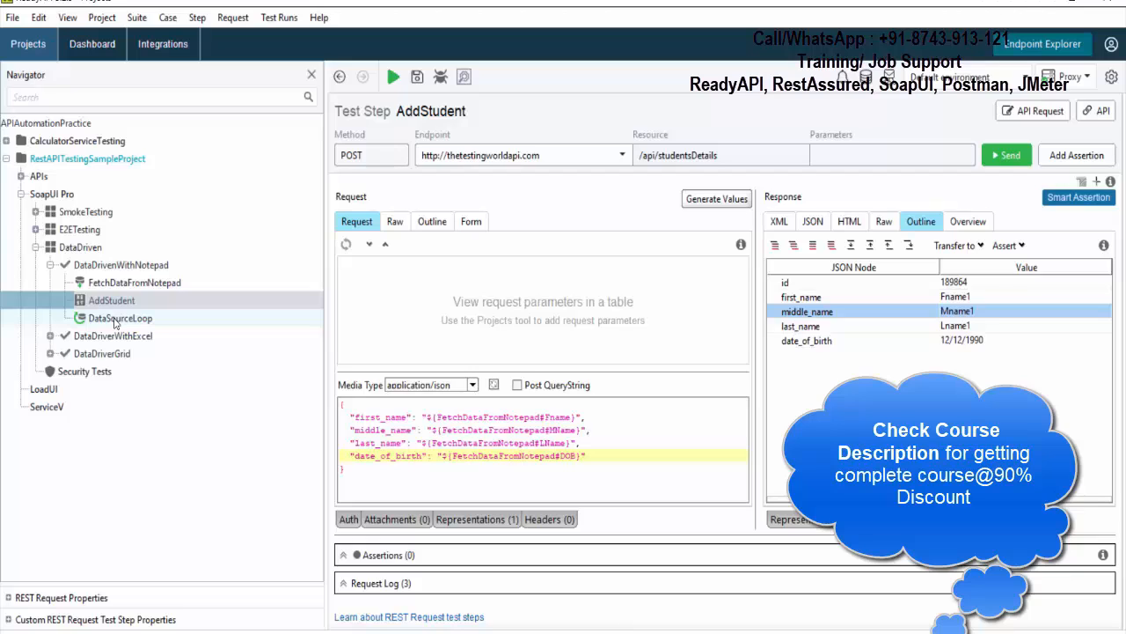
left_click(119, 267)
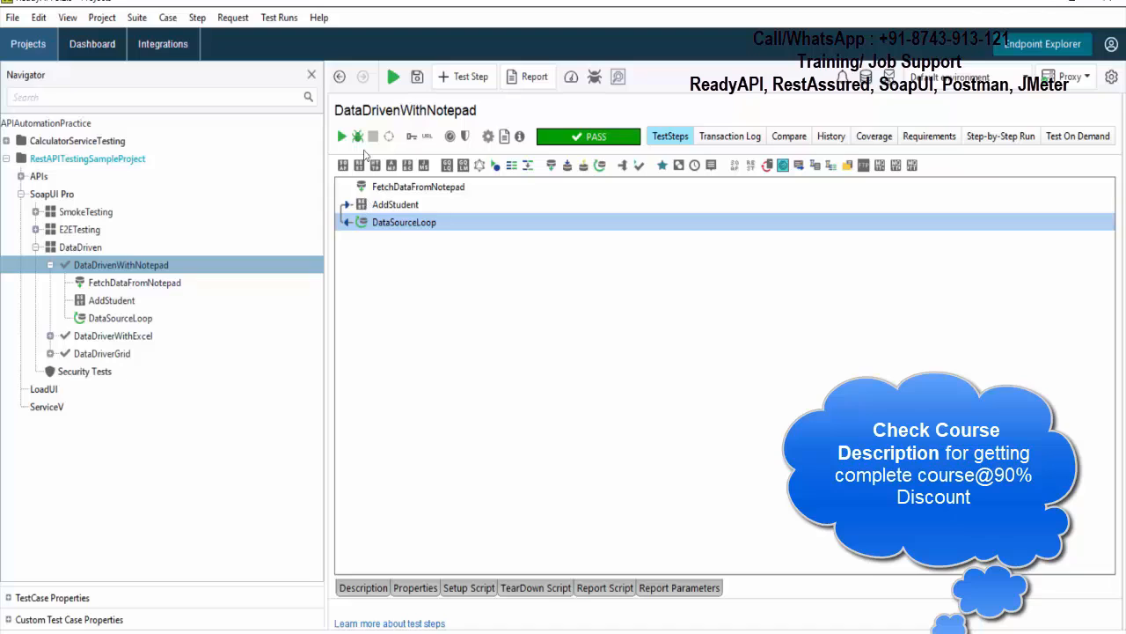
left_click(393, 78)
- Examine the AddStudent and DataSourceLoop entries in the test case's transaction log and compare them with the steps in the project tree
left_click(729, 138)
scroll(672, 385, "down", 2)
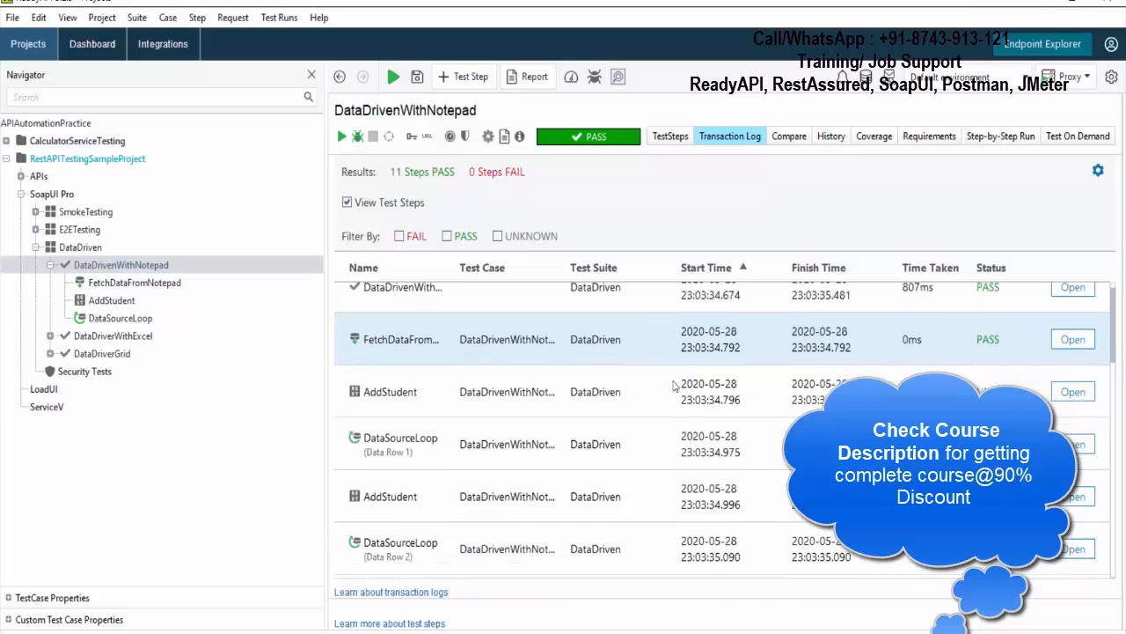
scroll(674, 385, "down", 4)
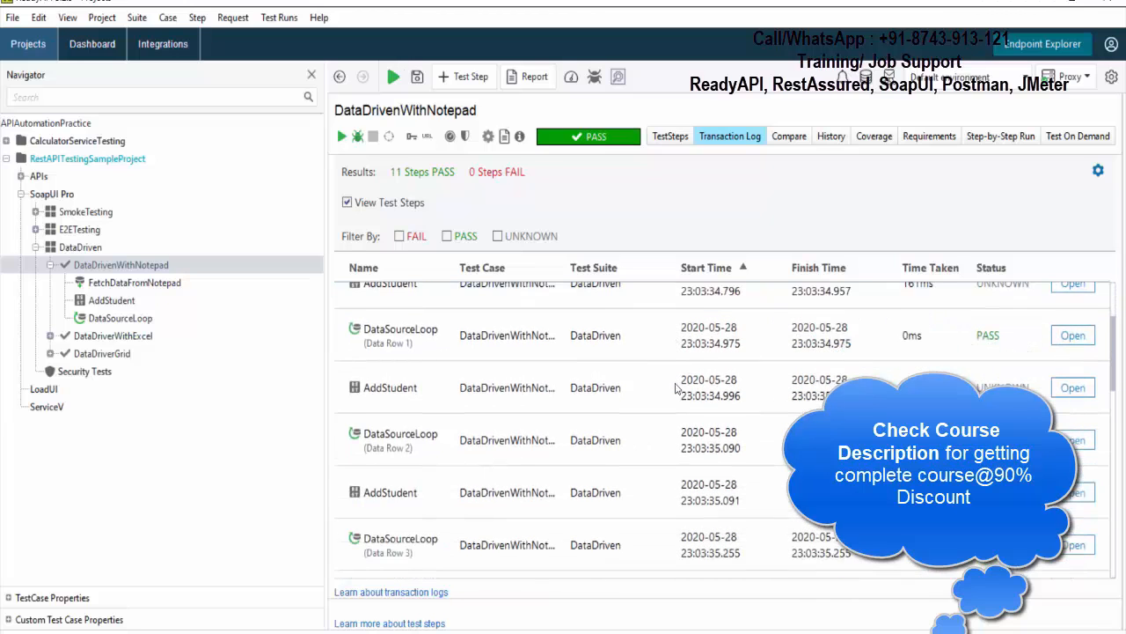
scroll(675, 388, "down", 4)
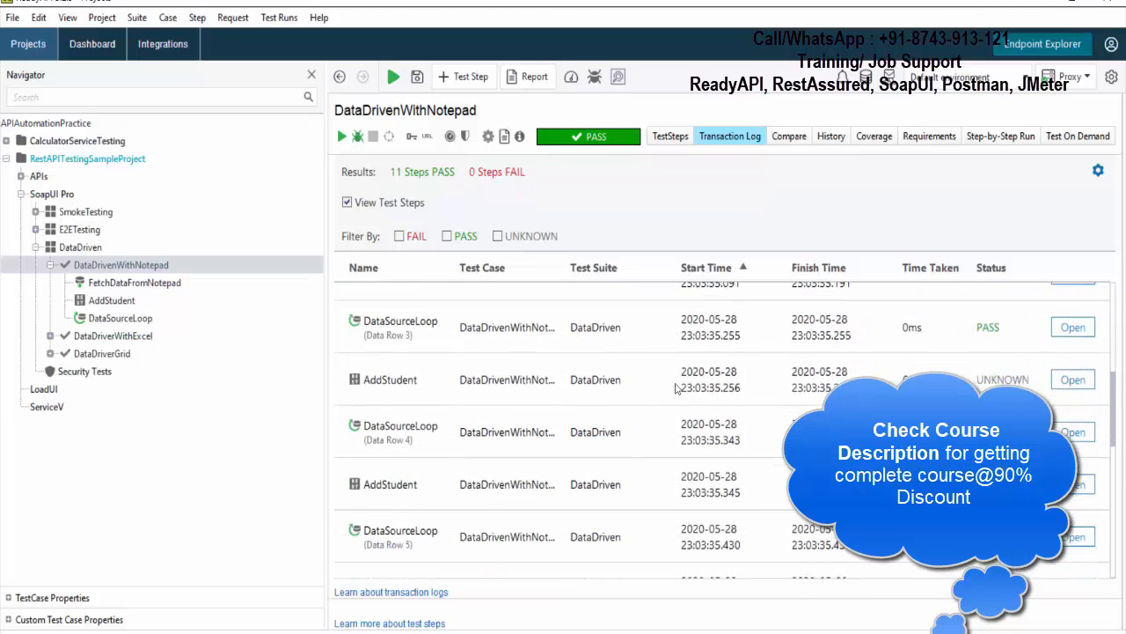
scroll(732, 373, "down", 2)
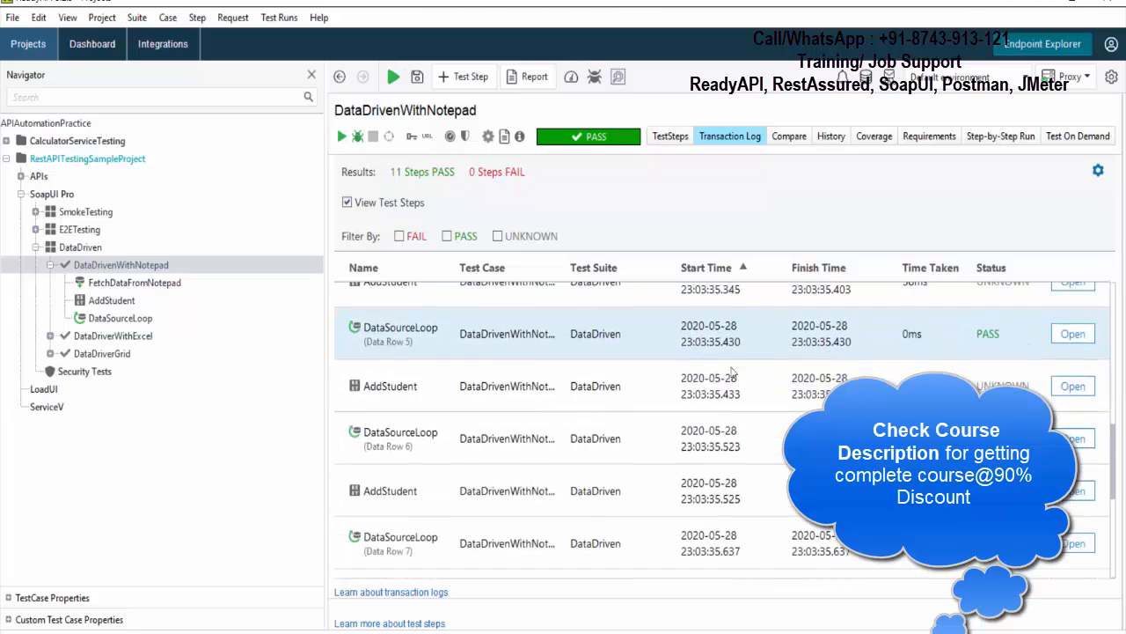
scroll(674, 493, "up", 6)
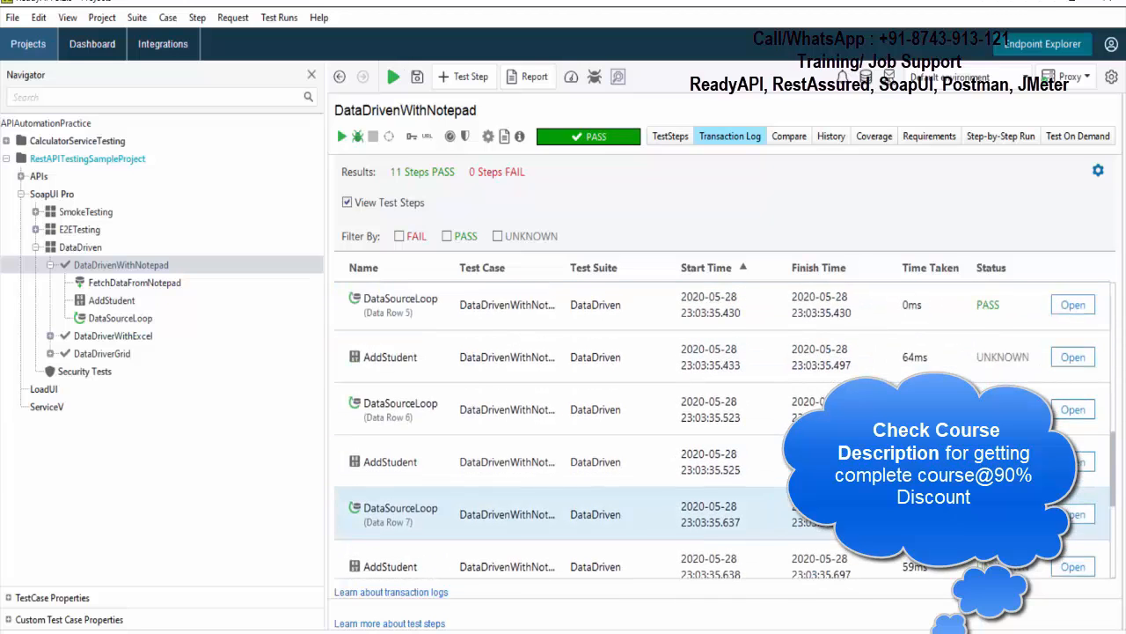
scroll(674, 493, "up", 6)
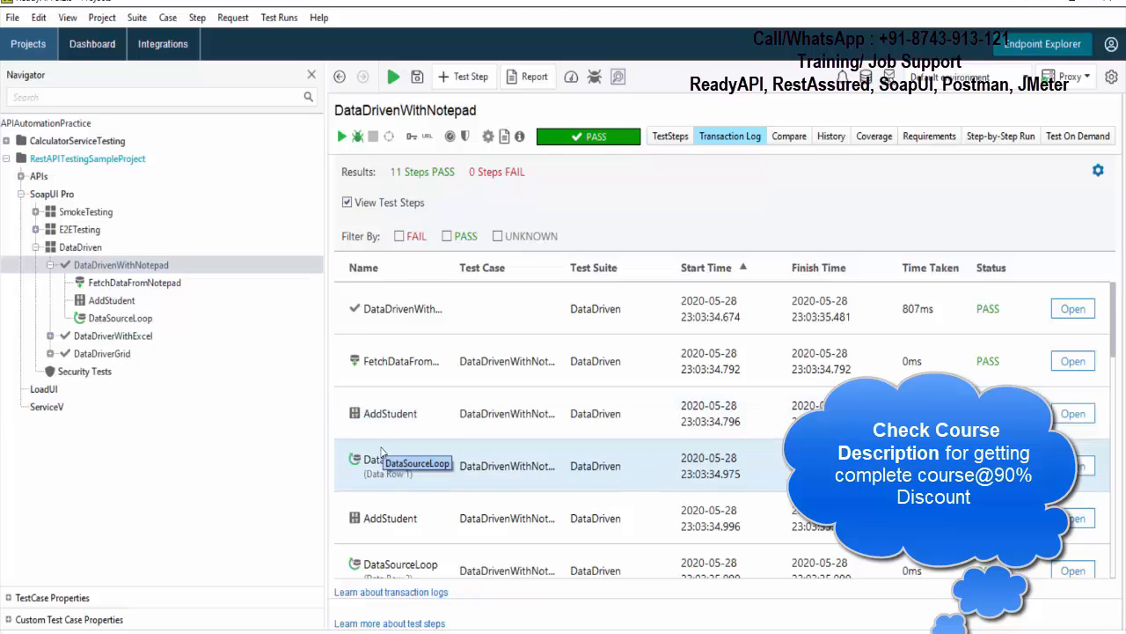
scroll(428, 454, "down", 1)
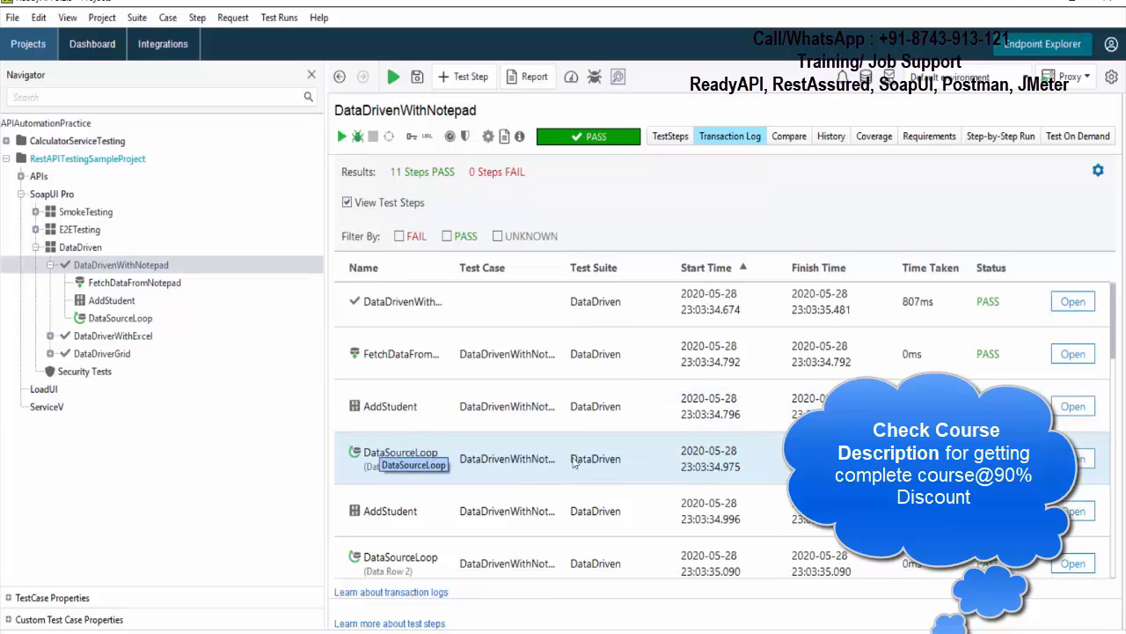
left_click_drag(1116, 359, 1115, 391)
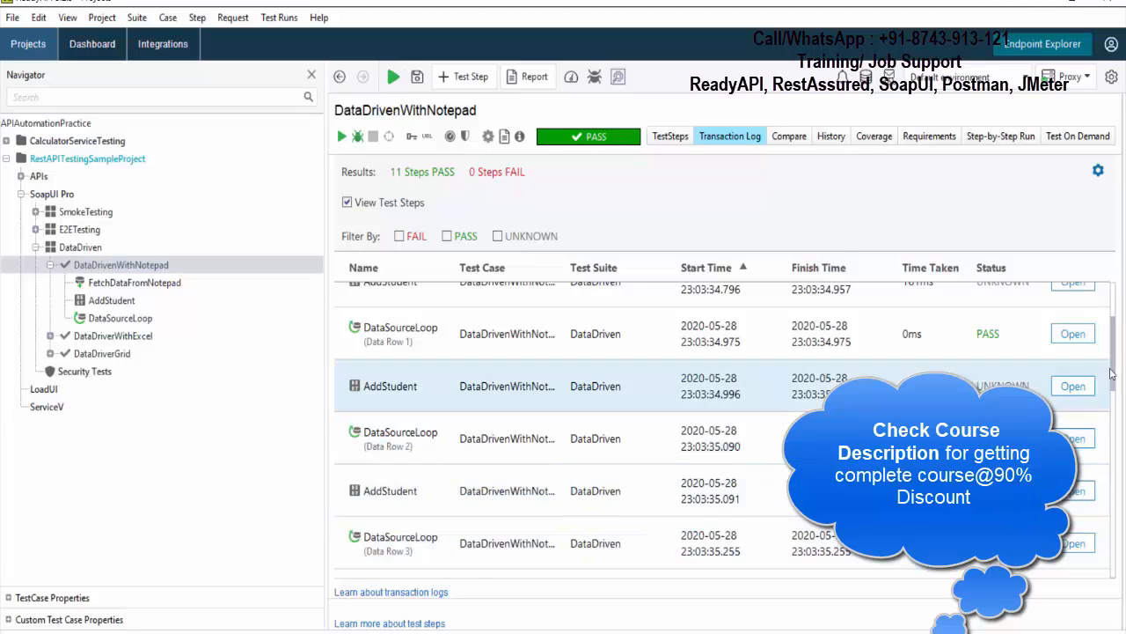
left_click(117, 284)
left_click(112, 300)
left_click(114, 320)
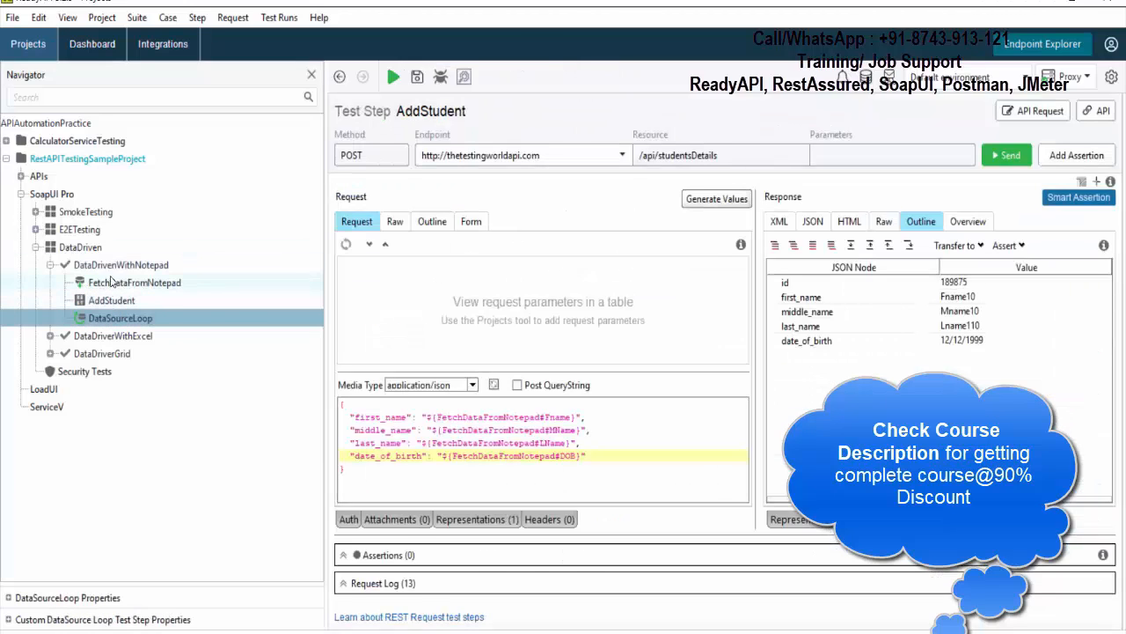
- Open the first AddStudent entry in the DataDrivenWithNotepad transaction log and check the name fields in its response
left_click(117, 267)
scroll(823, 357, "up", 1)
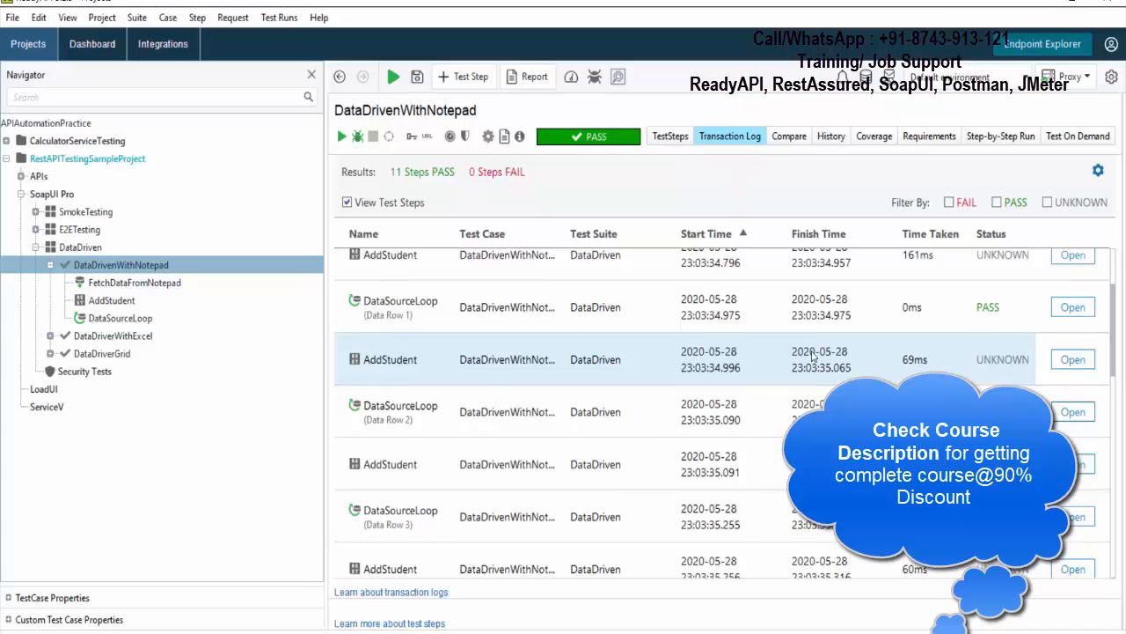
scroll(823, 356, "up", 1)
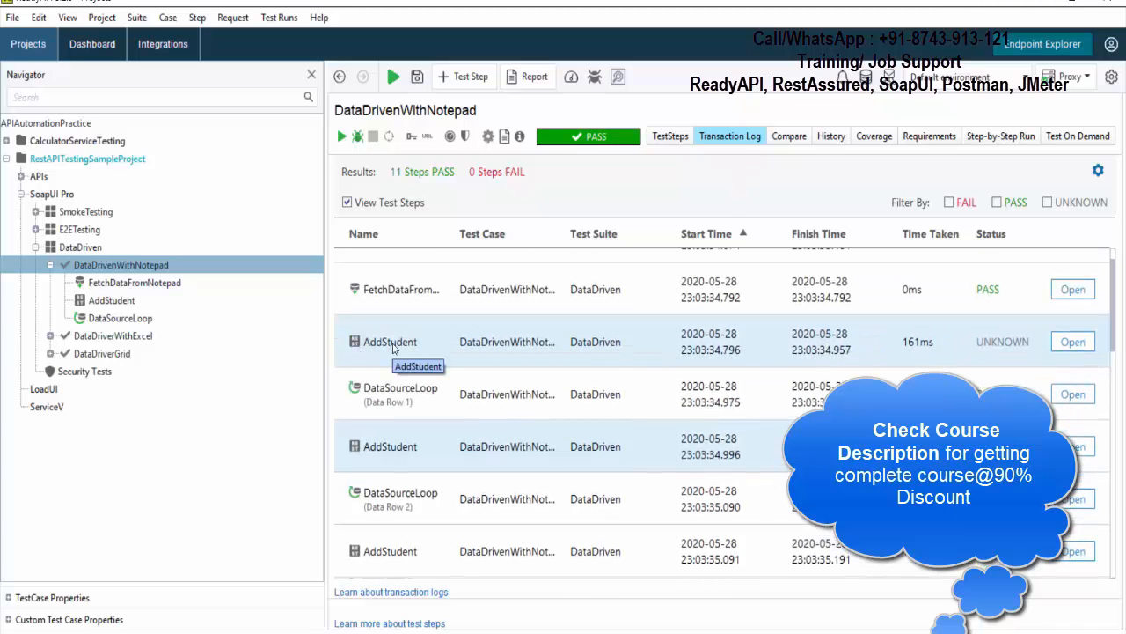
double_click(391, 345)
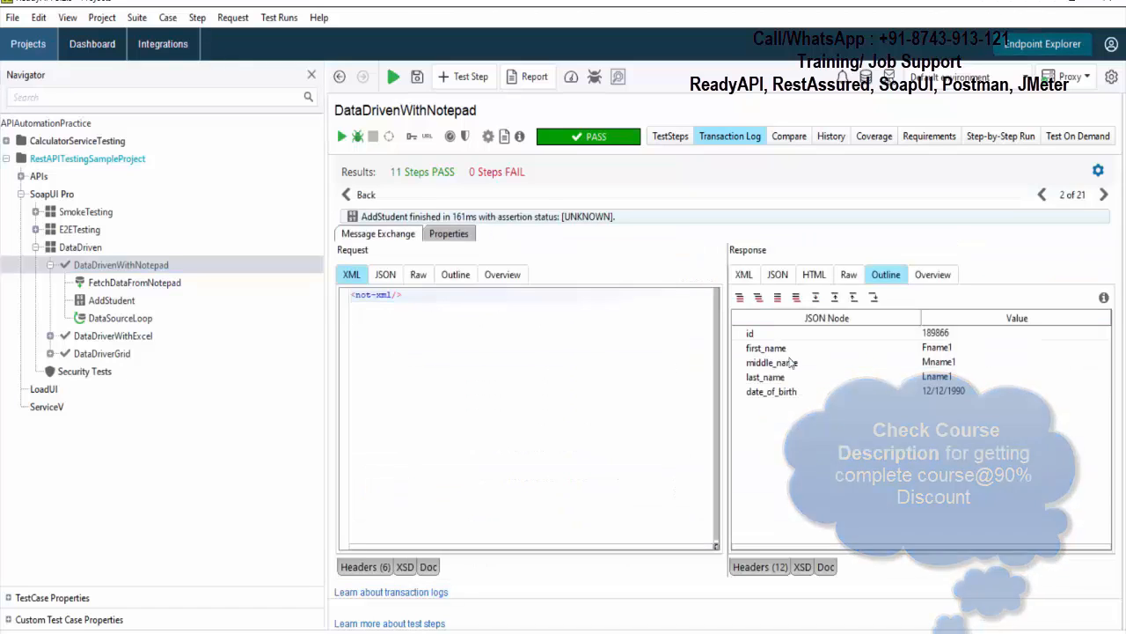
left_click(941, 351)
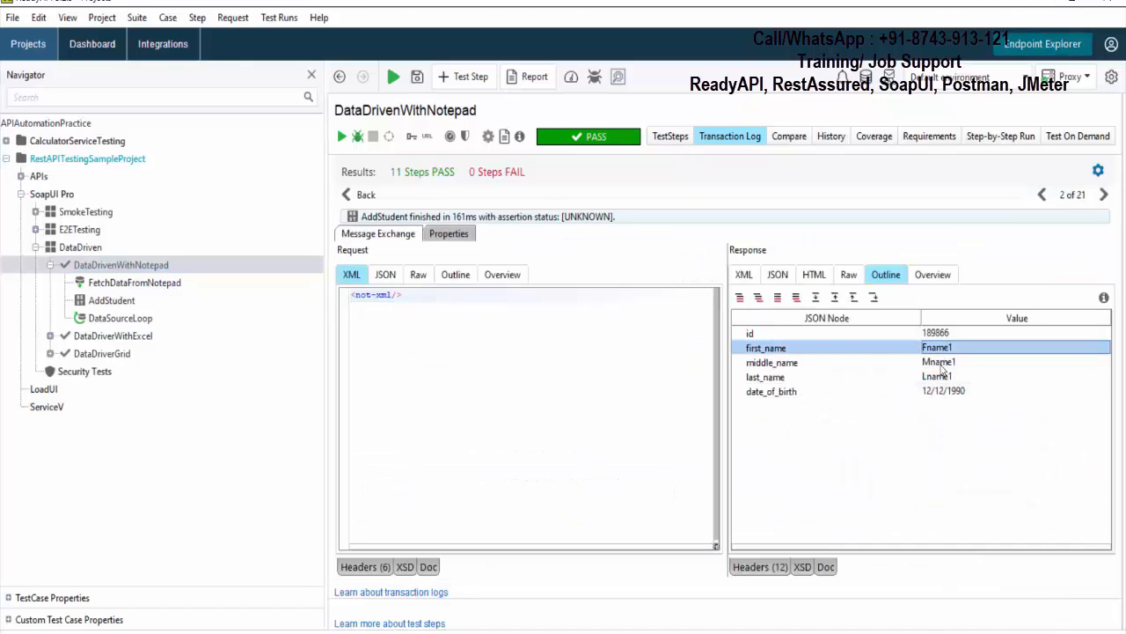
left_click(943, 365)
left_click(941, 378)
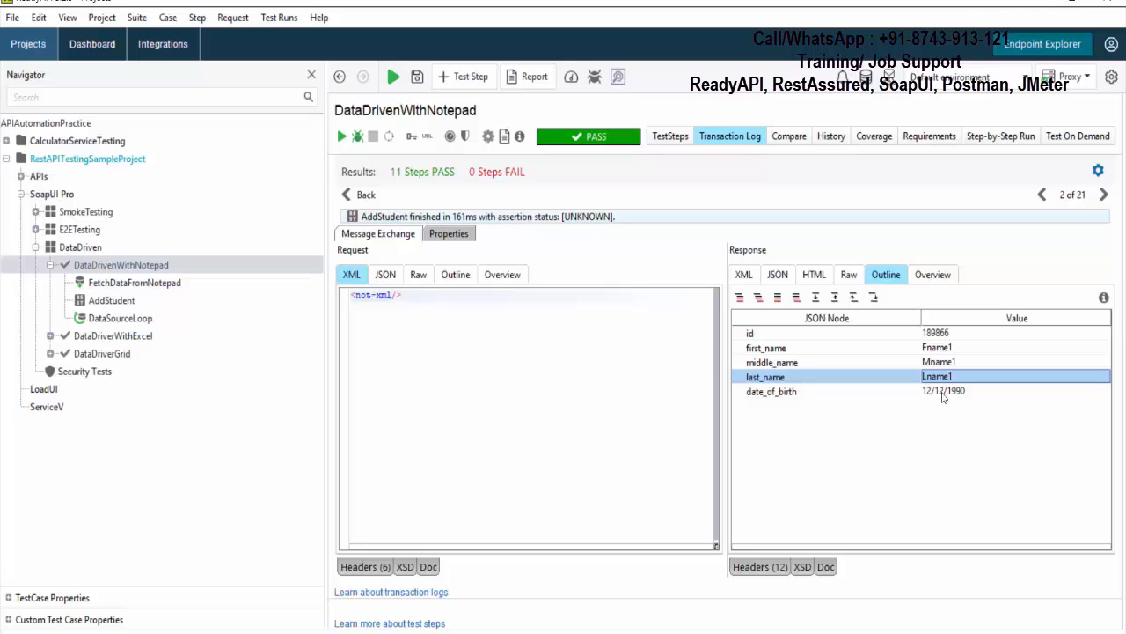
- Page through the transaction log entries to the third AddStudent request and check the first and middle names in its response
left_click(134, 267)
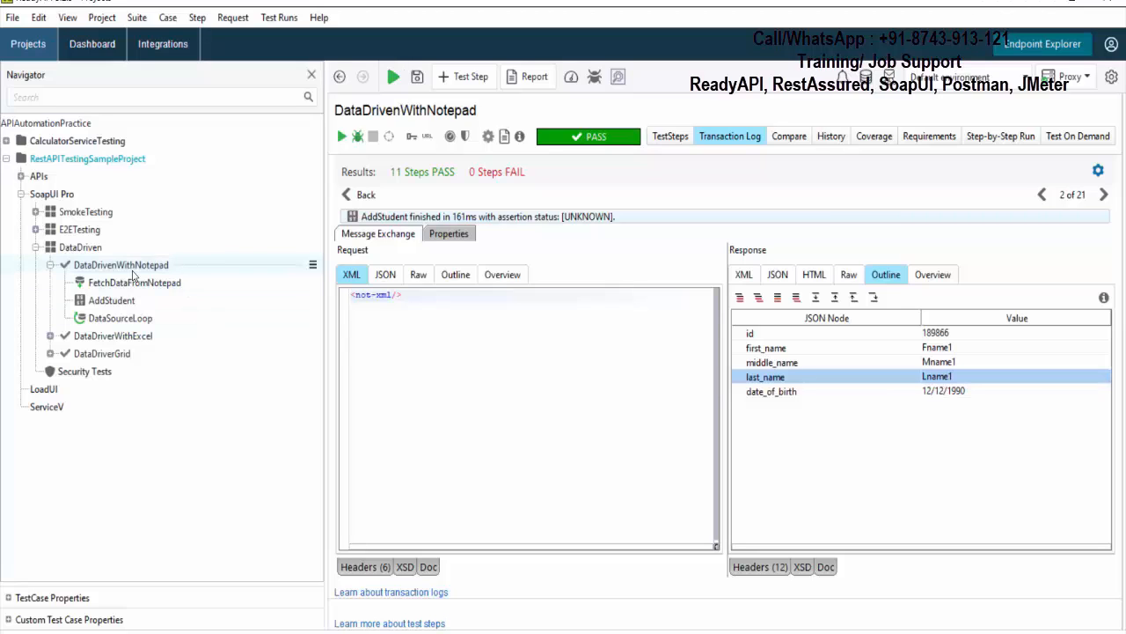
left_click(1042, 194)
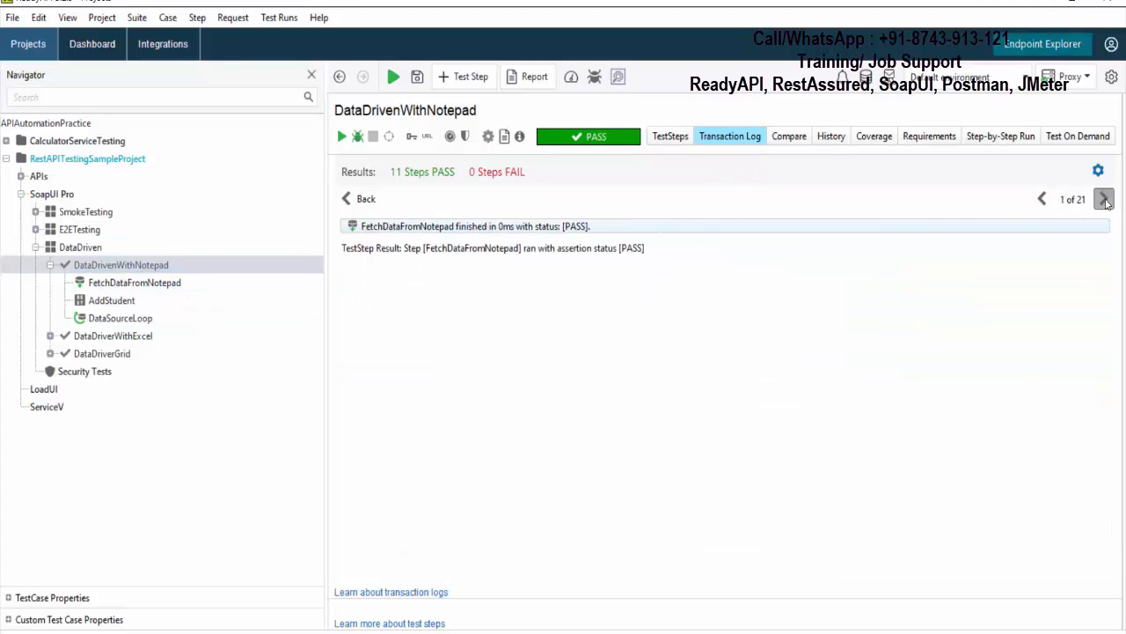
left_click(1104, 195)
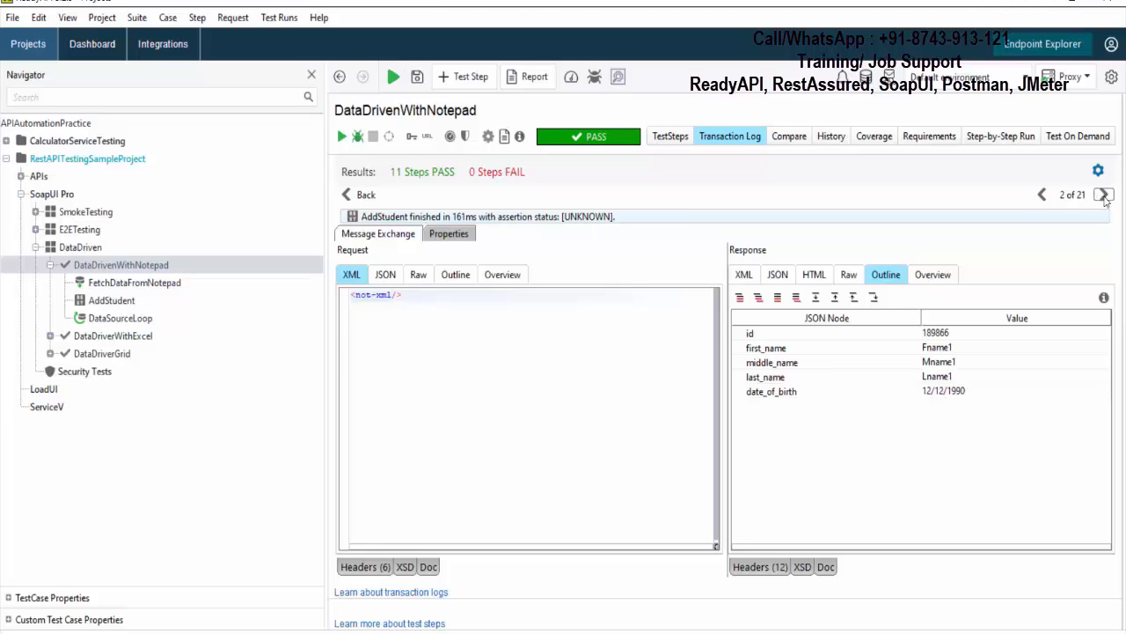
left_click(1105, 195)
left_click(1104, 199)
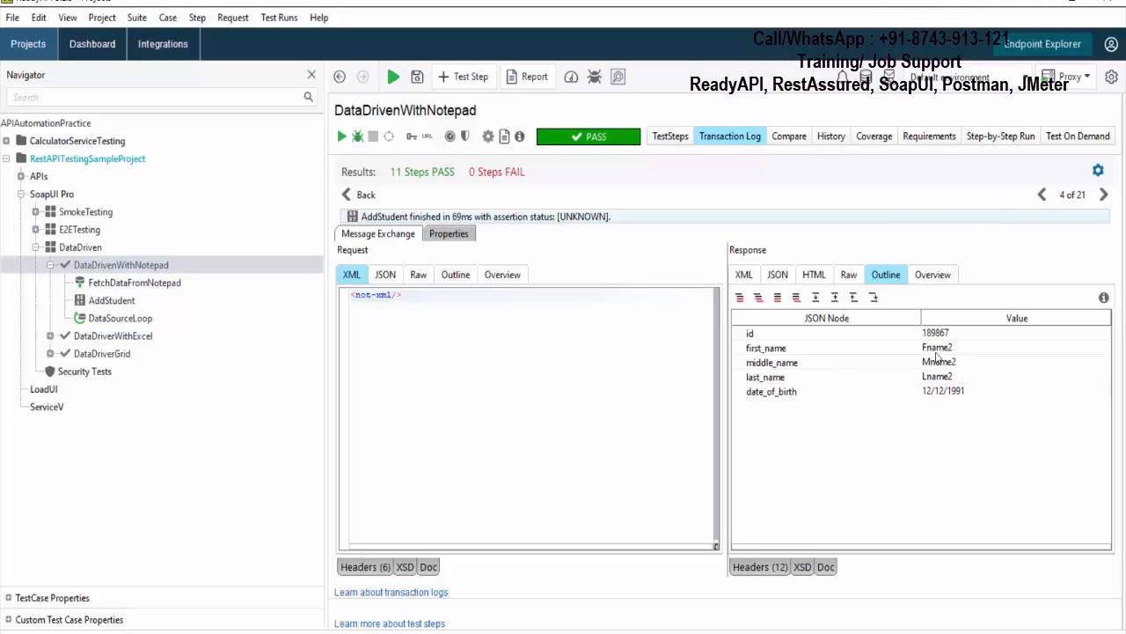
left_click(1105, 196)
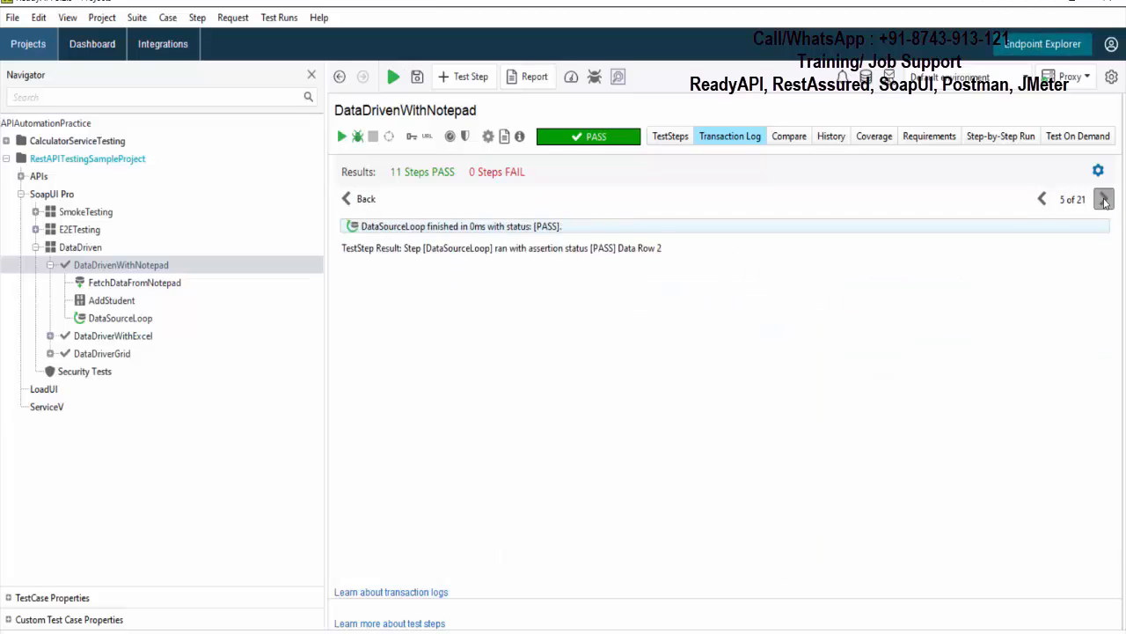
left_click(1104, 197)
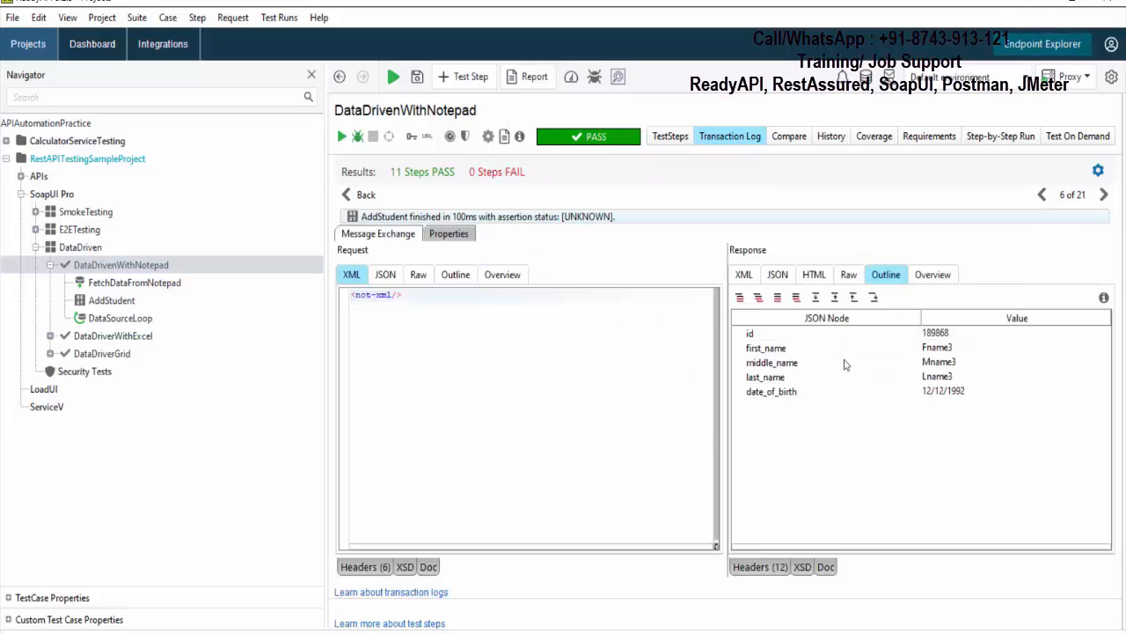
left_click(948, 348)
left_click(947, 363)
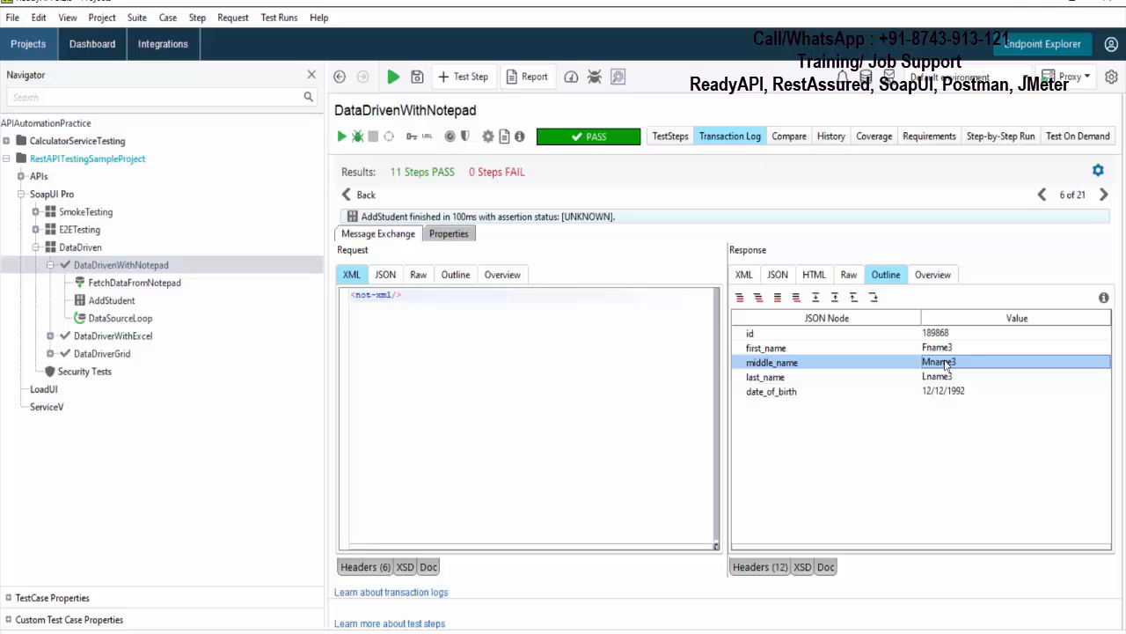
- Page through the transaction log to the fourth and fifth AddStudent entries and check the name fields in their responses
left_click(1104, 196)
left_click(1104, 195)
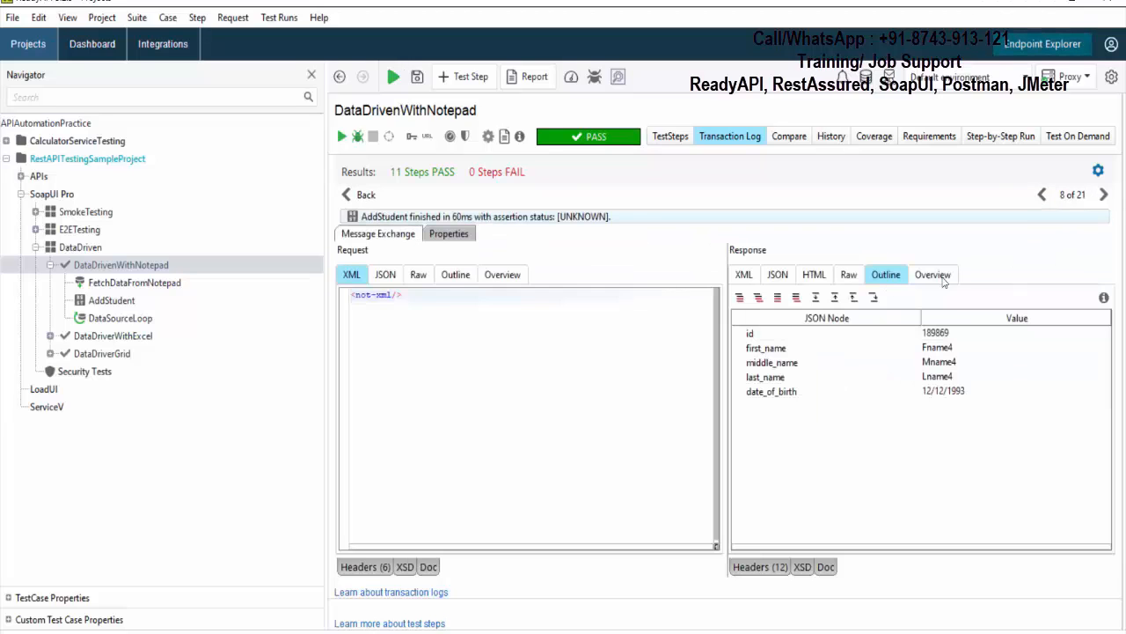
left_click(1104, 195)
left_click(1103, 196)
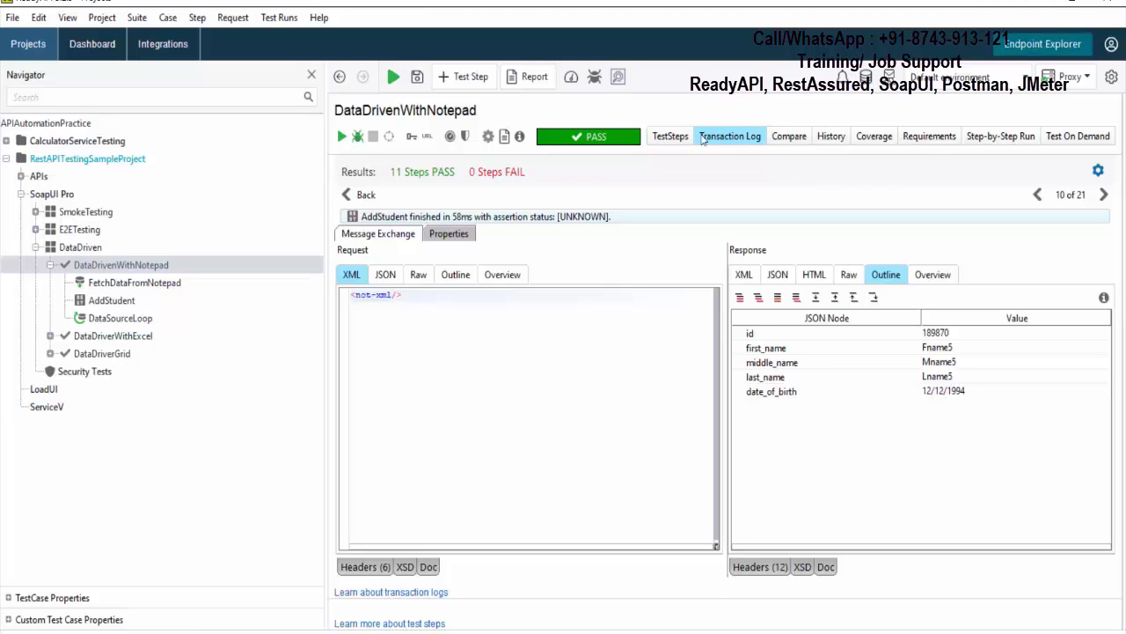
- Return to the transaction log list and examine the AddStudent and DataSourceLoop entries through data row 10
left_click(672, 137)
left_click(729, 137)
left_click(362, 194)
scroll(699, 435, "down", 5)
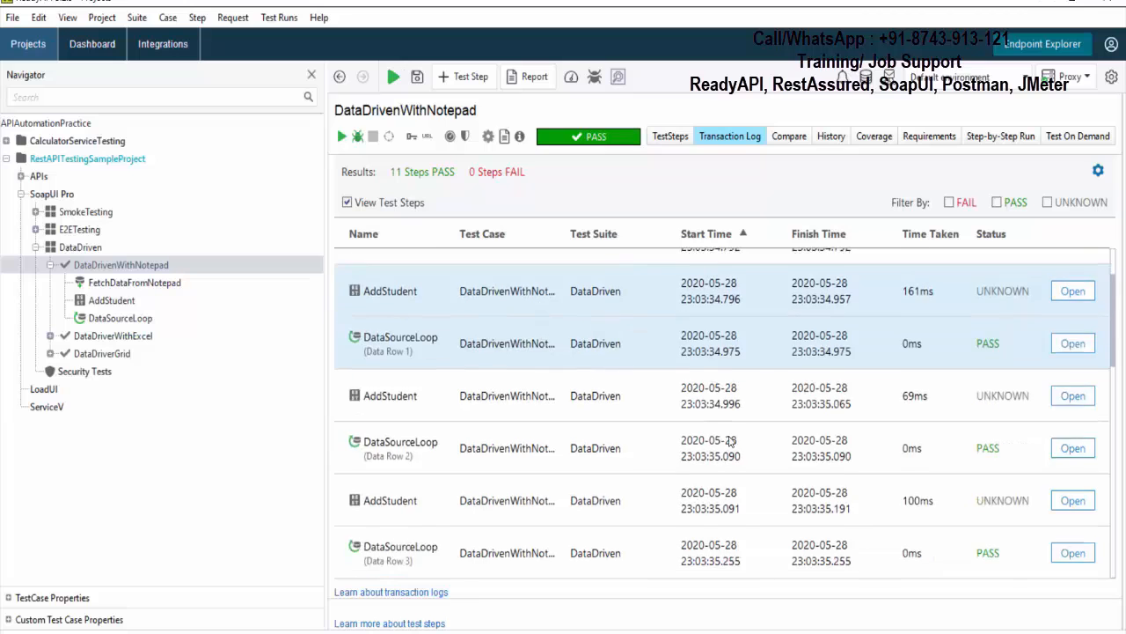
scroll(735, 444, "down", 5)
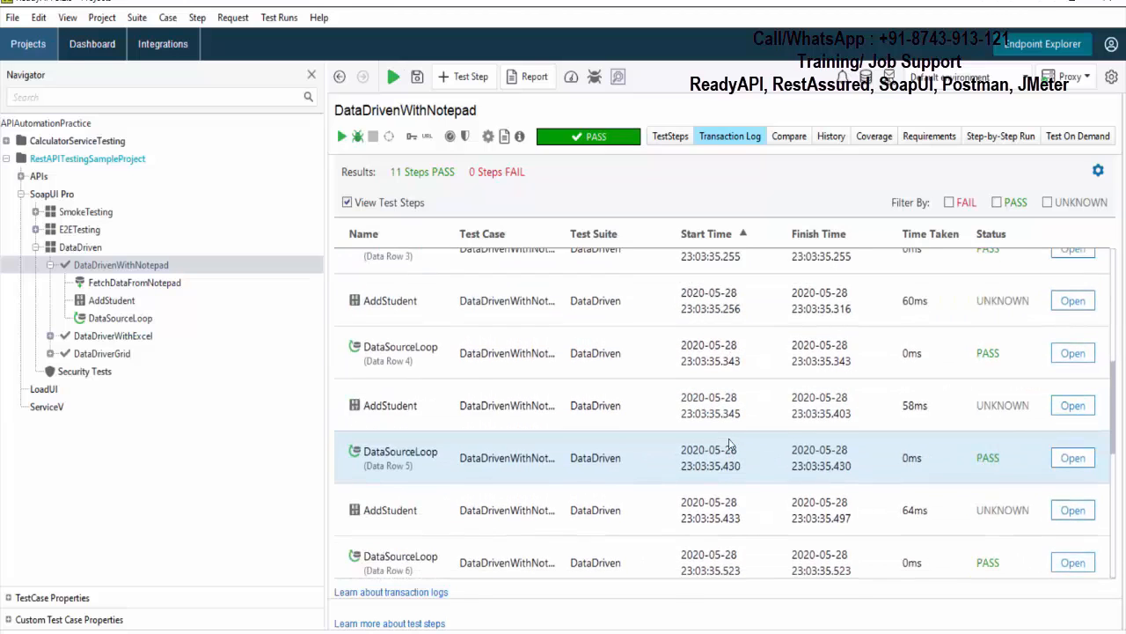
scroll(810, 482, "down", 5)
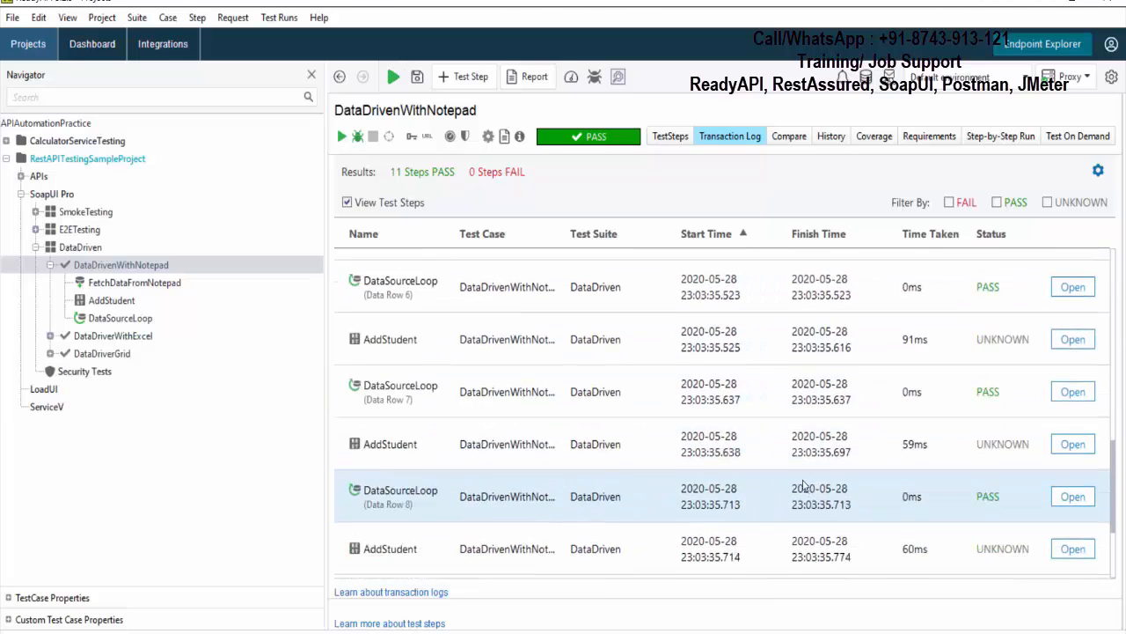
scroll(799, 484, "down", 1)
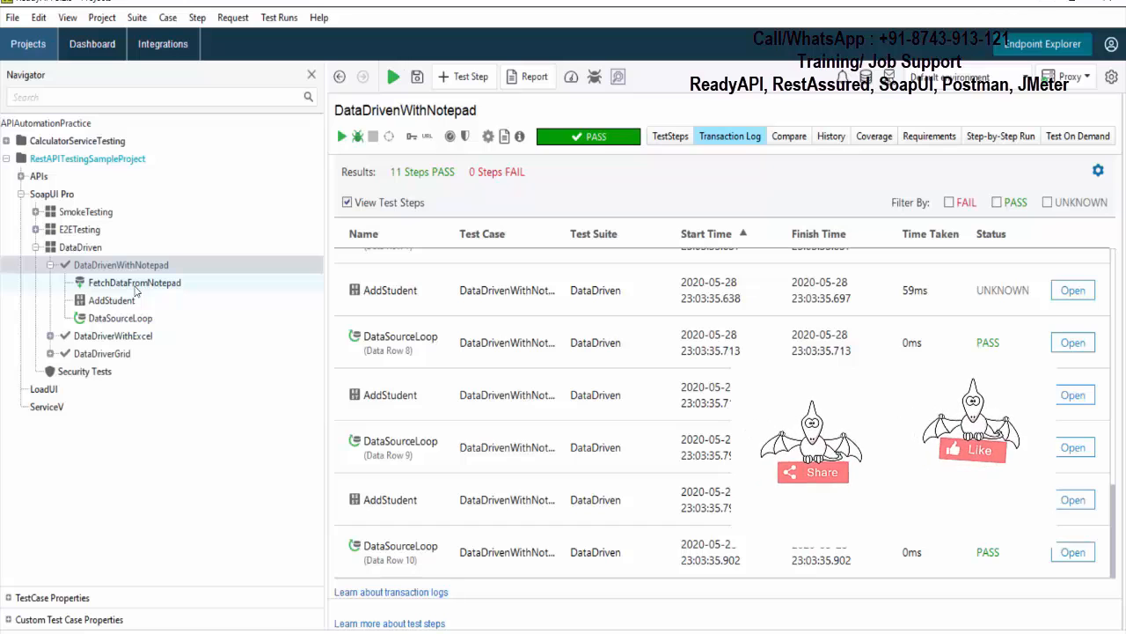
- Add a Delay step to the DataDrivenWithNotepad test case and set its delay to 2000 milliseconds
right_click(194, 268)
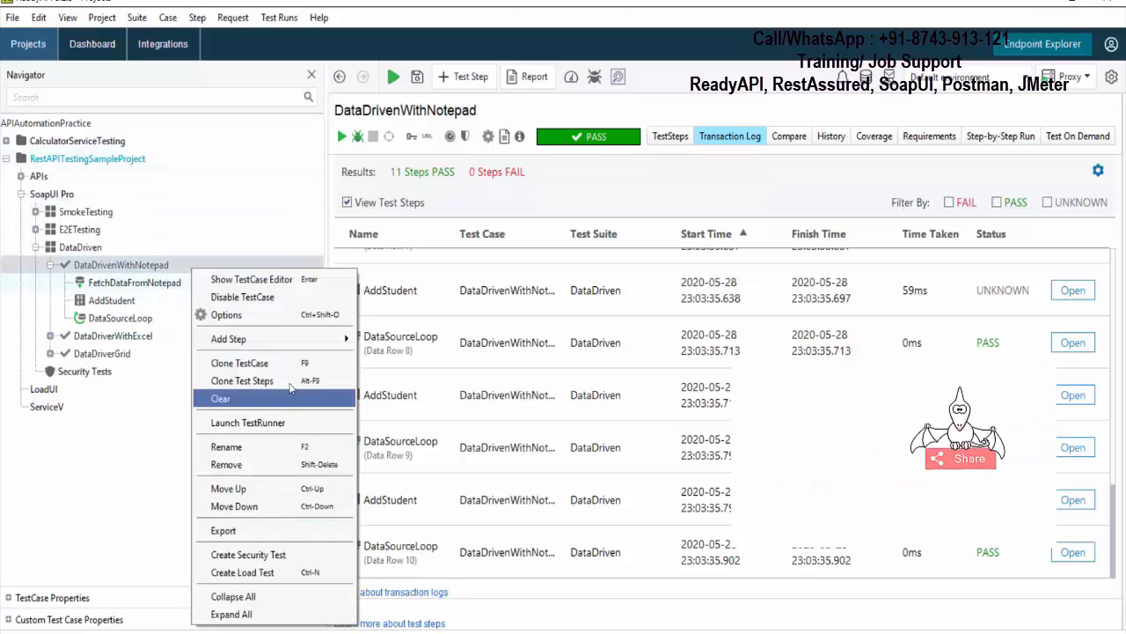
mouse_move(332, 340)
left_click(396, 354)
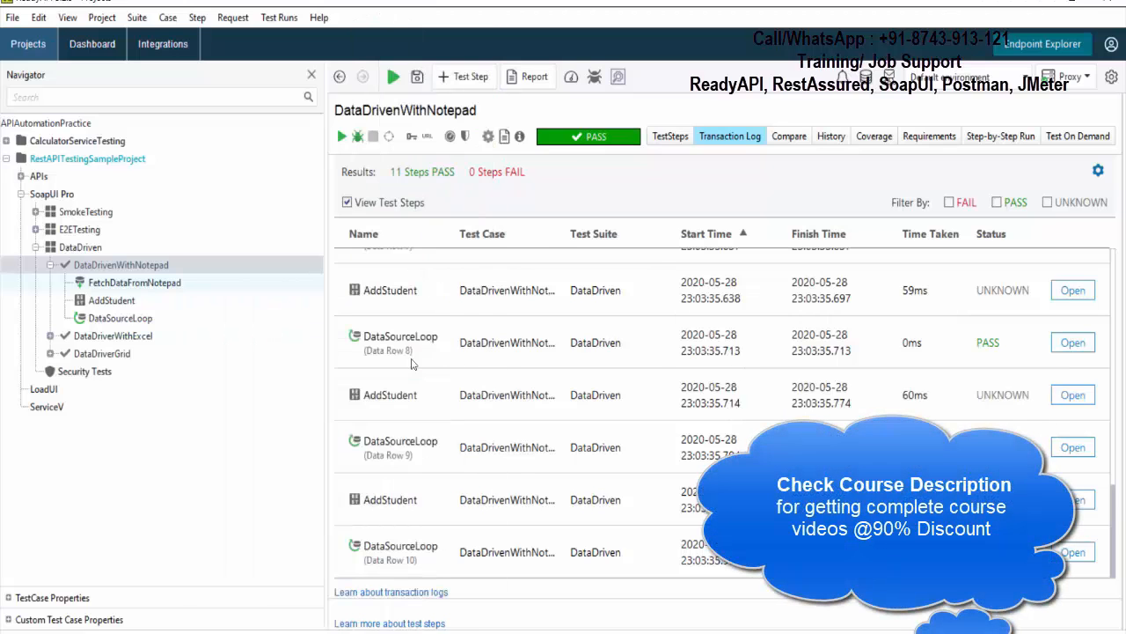
left_click(519, 354)
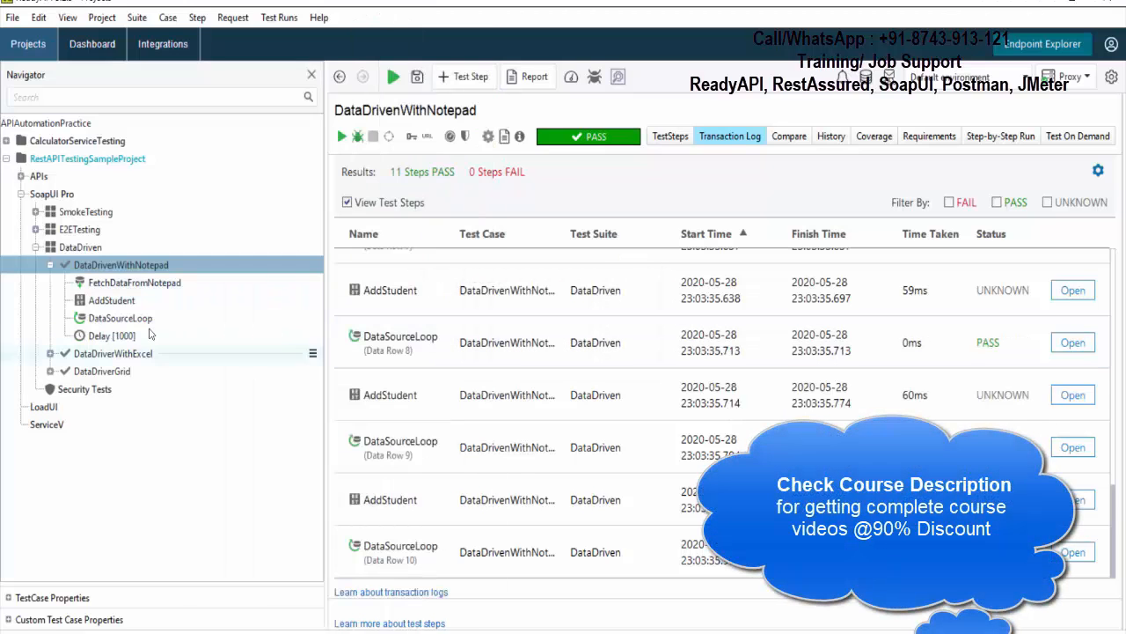
double_click(106, 338)
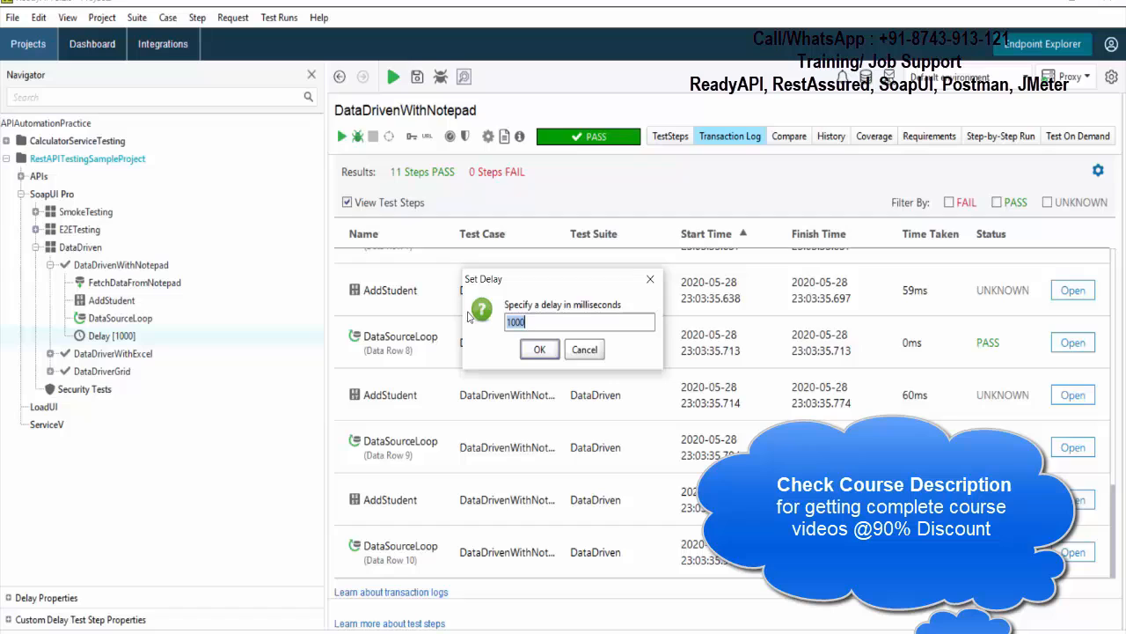
left_click(536, 349)
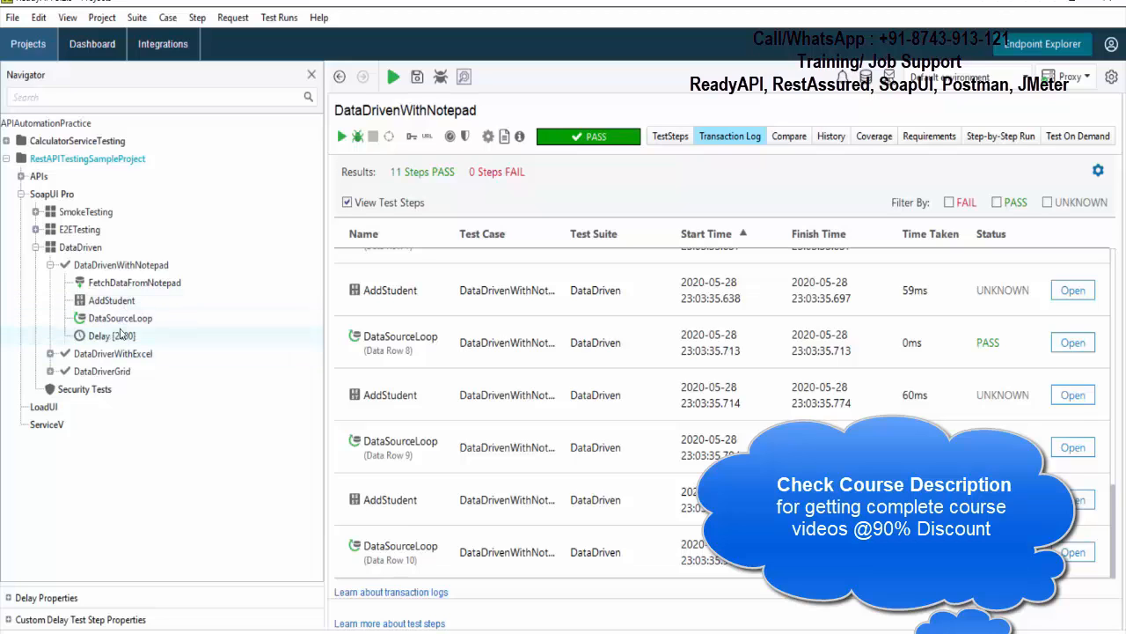
- Run the DataDrivenWithNotepad test case with the Delay after the loop and check where the delay occurs in its transaction log
left_click(120, 331)
left_click(117, 305)
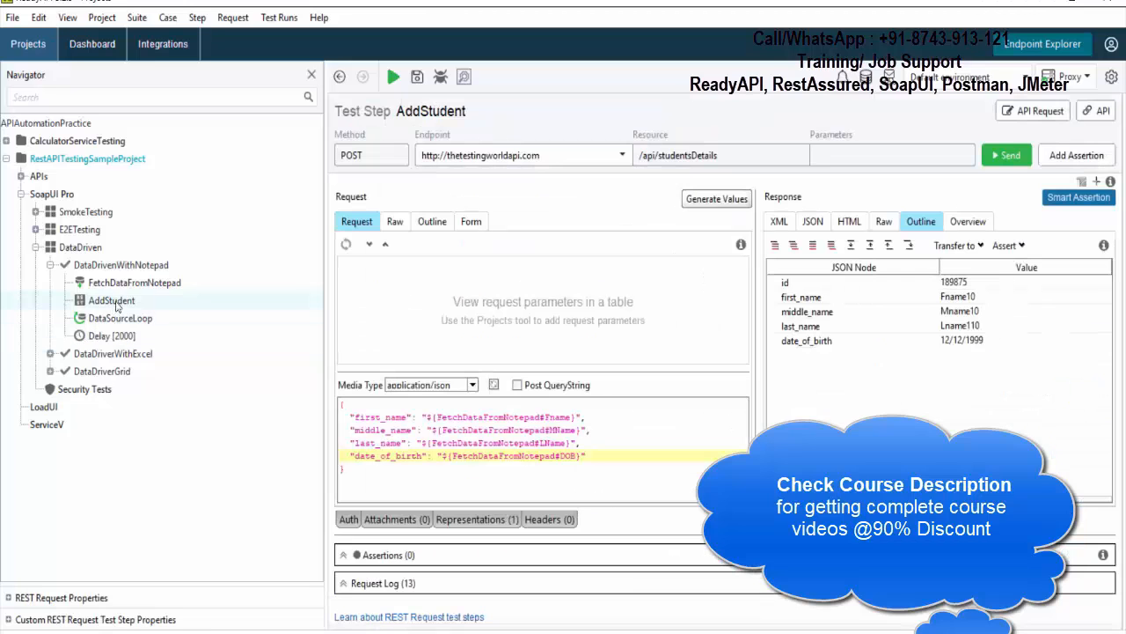
left_click(118, 320)
left_click(122, 267)
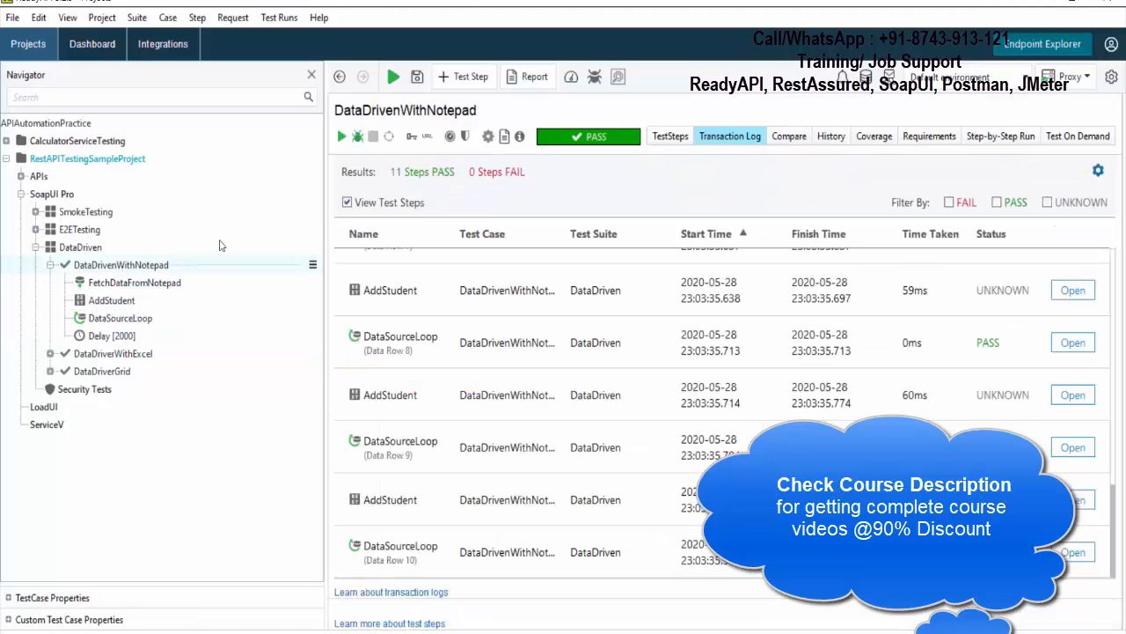
left_click(341, 138)
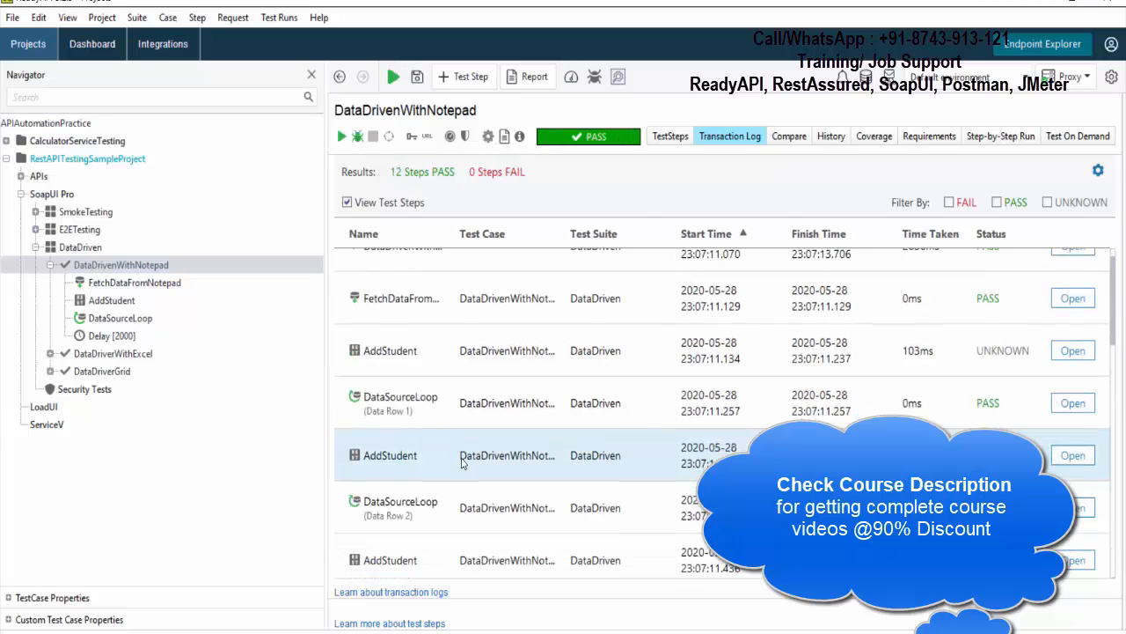
scroll(463, 464, "down", 3)
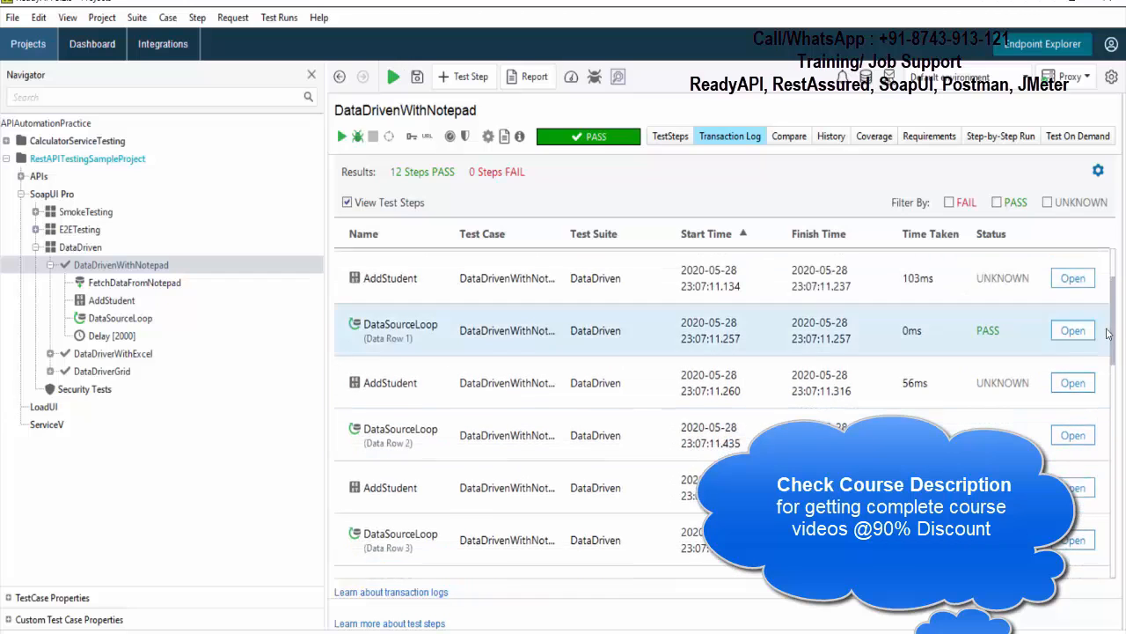
left_click_drag(1113, 341, 1113, 536)
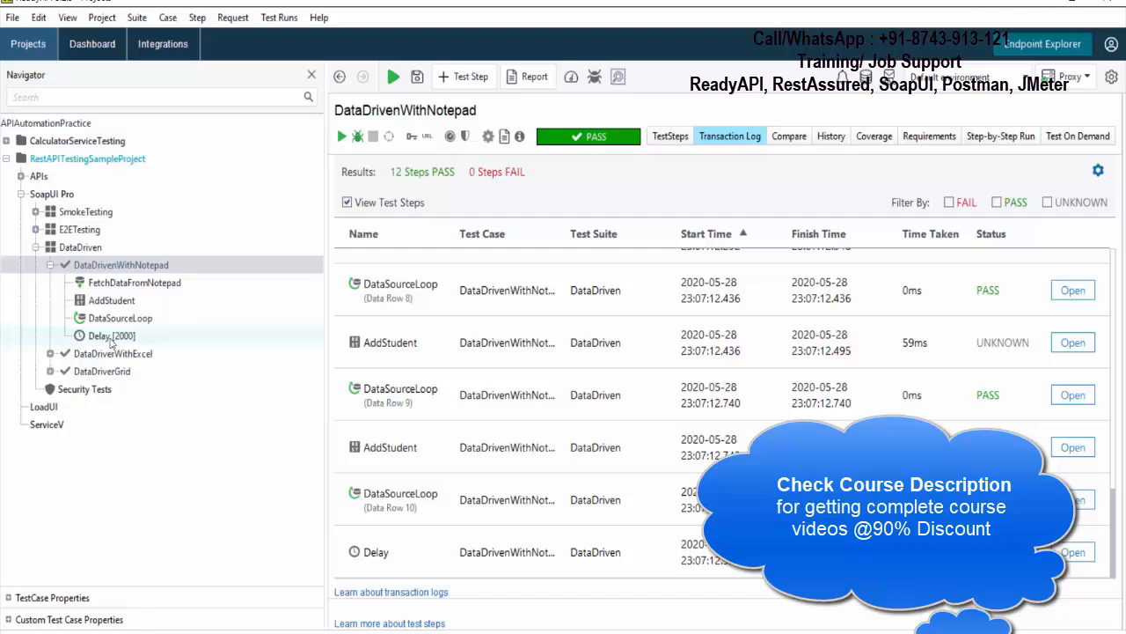
- Move the Delay step between AddStudent and DataSourceLoop in the DataDrivenWithNotepad test case and review the step order
left_click_drag(111, 344, 113, 328)
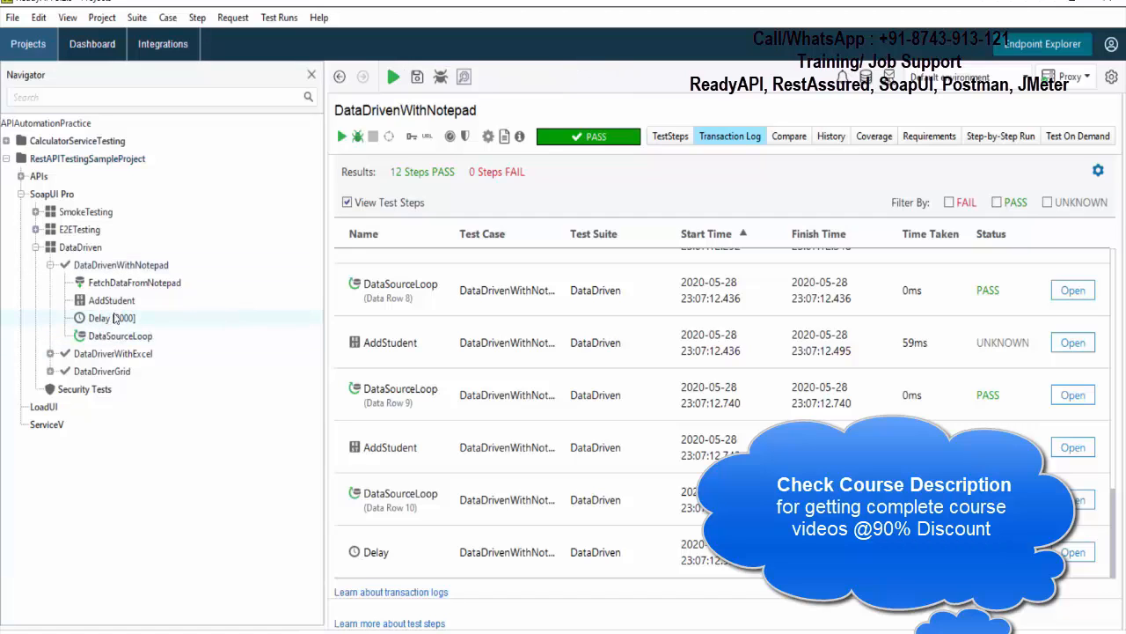
double_click(114, 303)
left_click(113, 338)
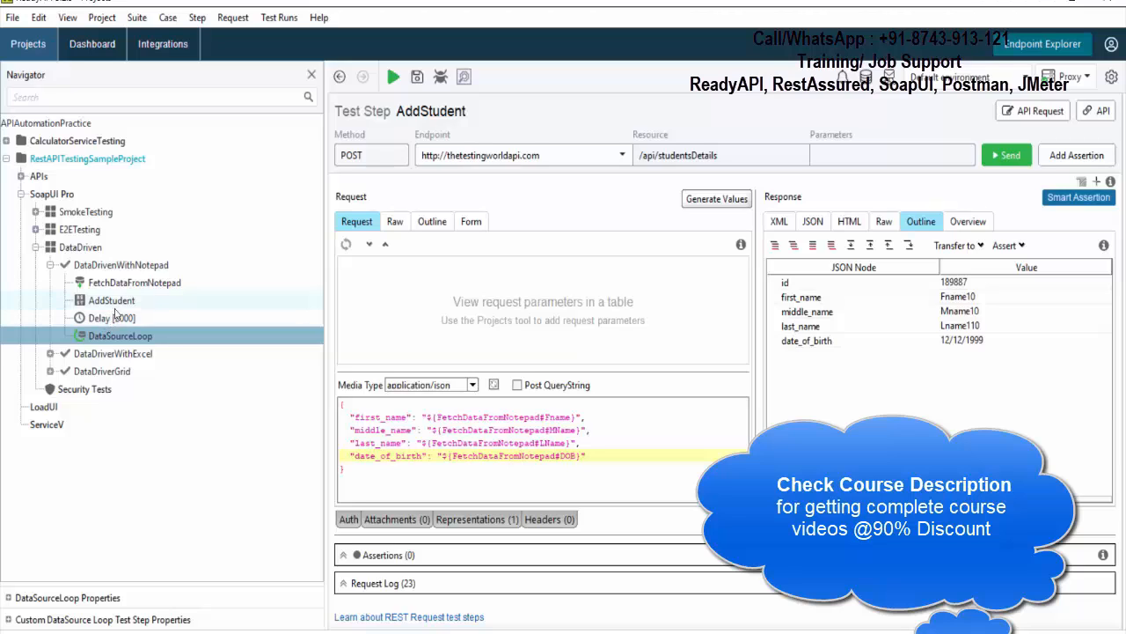
left_click(115, 305)
left_click(119, 322)
left_click(112, 340)
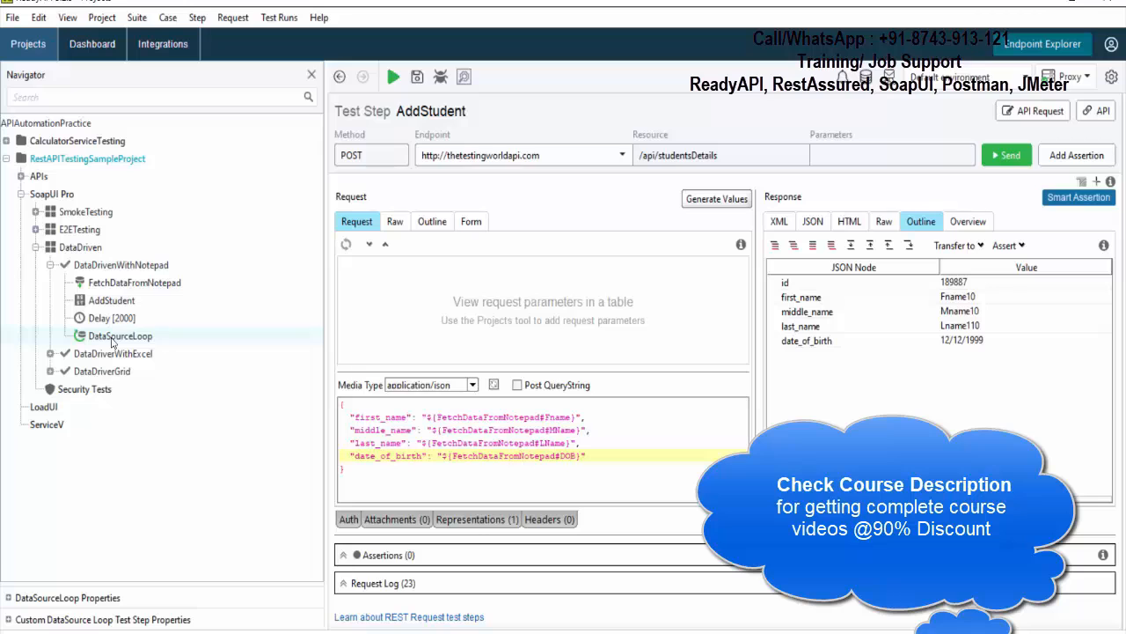
- Run the DataDrivenWithNotepad test case with the reordered Delay step and check the delay entries in its transaction log
double_click(120, 264)
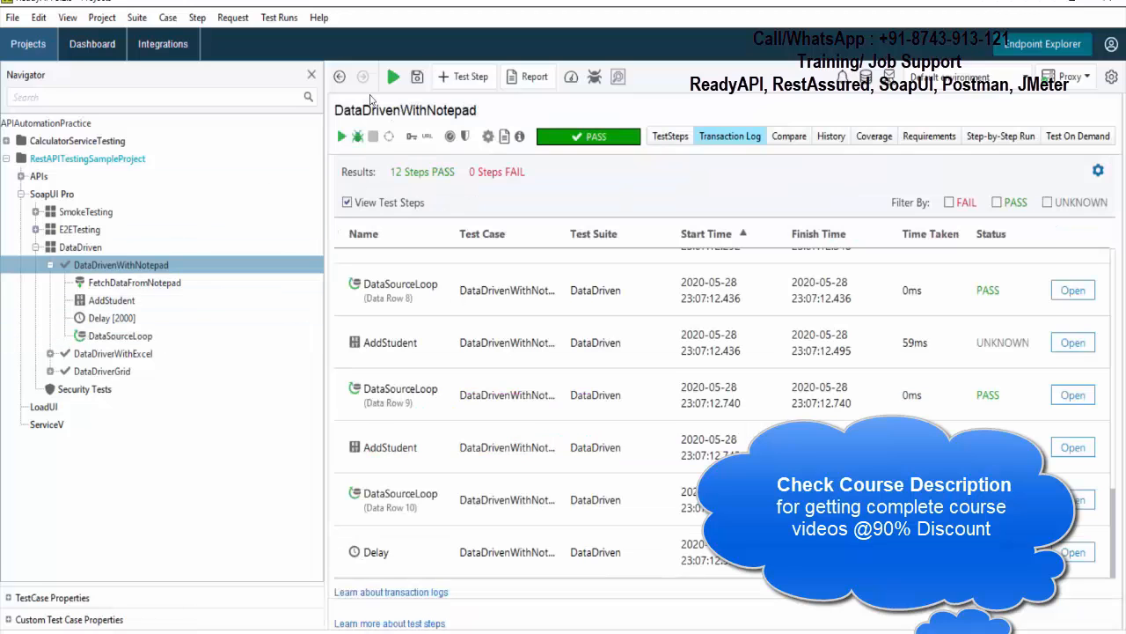
left_click(394, 78)
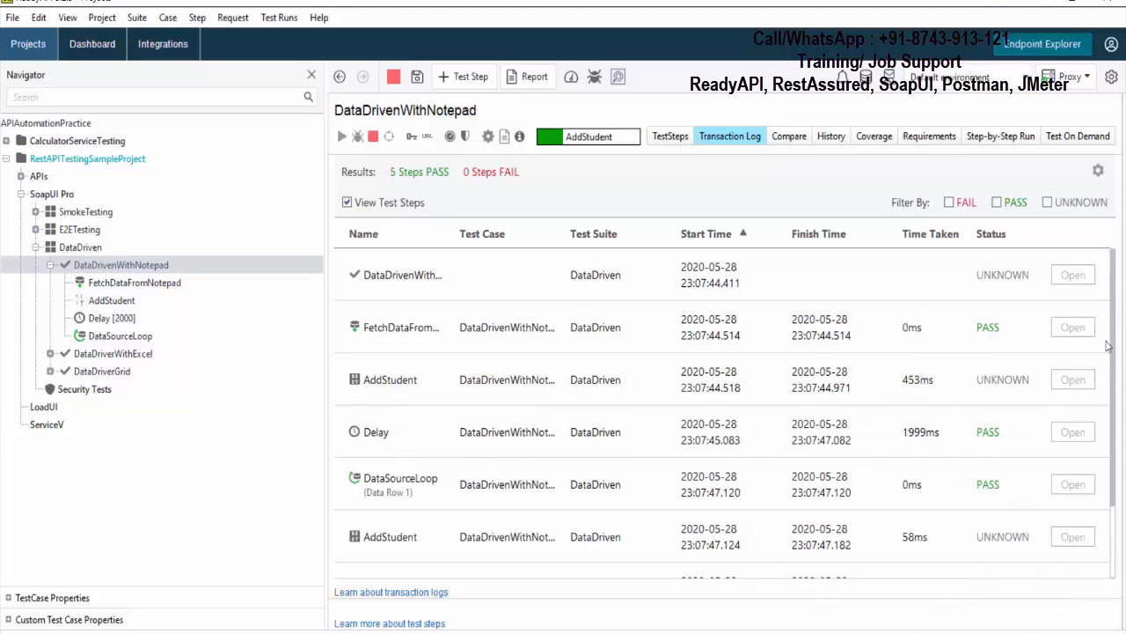
left_click_drag(1113, 344, 1108, 407)
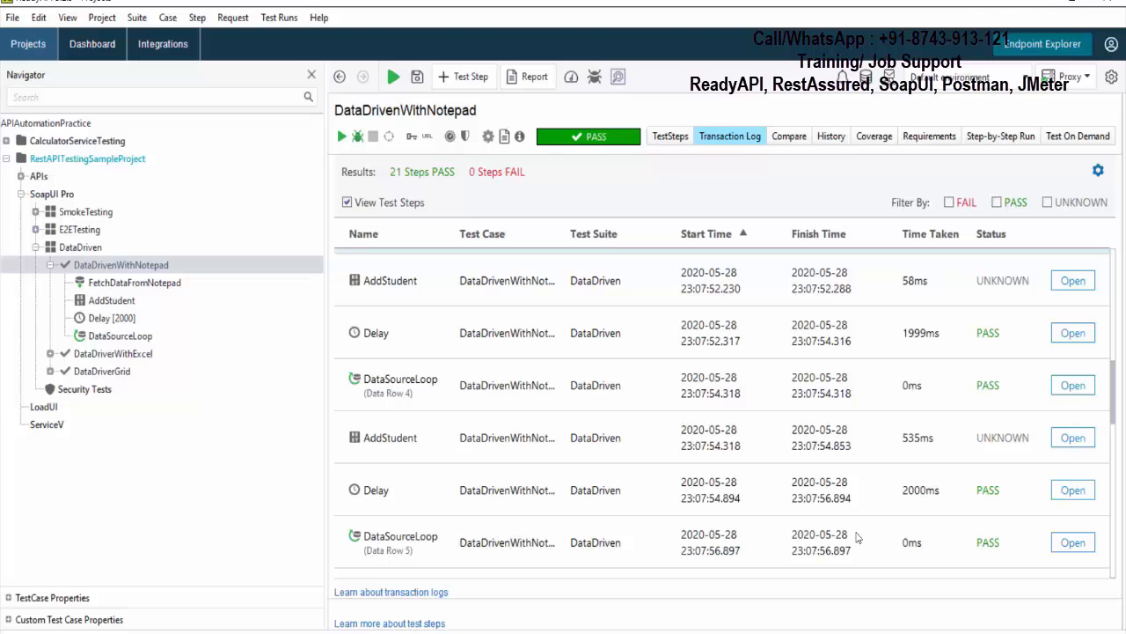
- Add a DataSource Loop step named DataSourceLoop to DataDriverWithExcel, using DataSource as the data source step and AddStudent as the target step
left_click(50, 265)
left_click(50, 283)
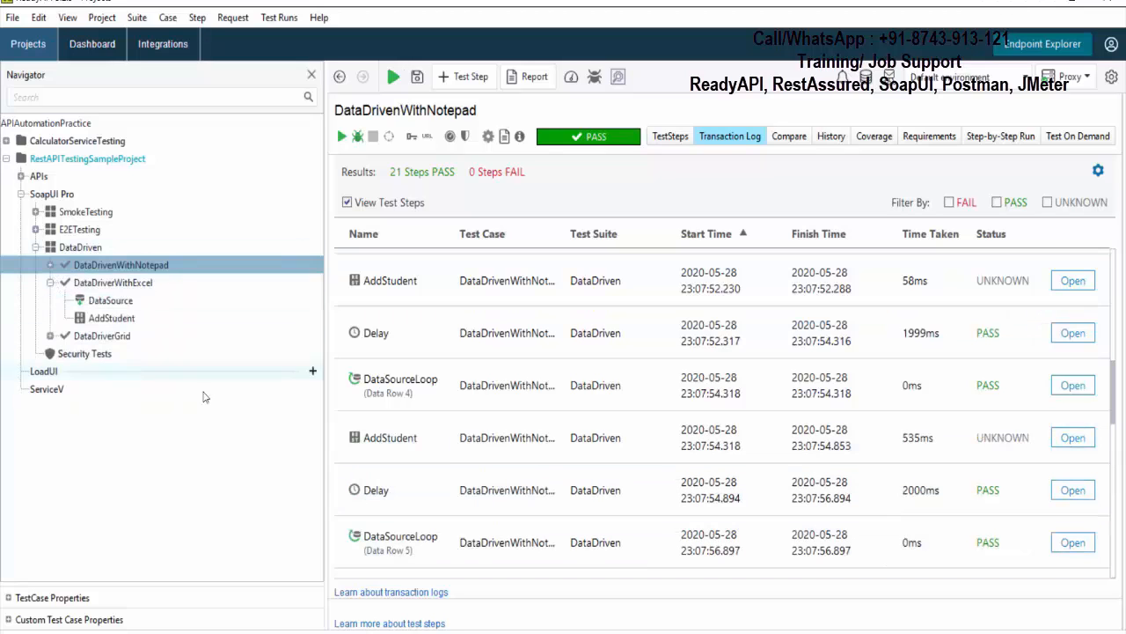
right_click(147, 294)
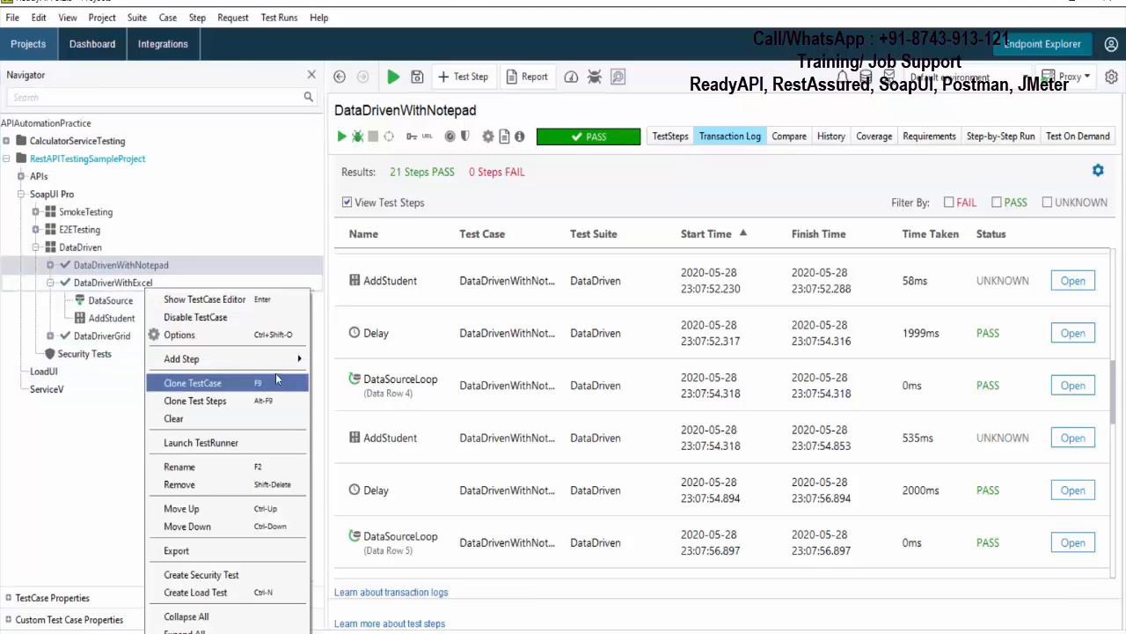
mouse_move(264, 358)
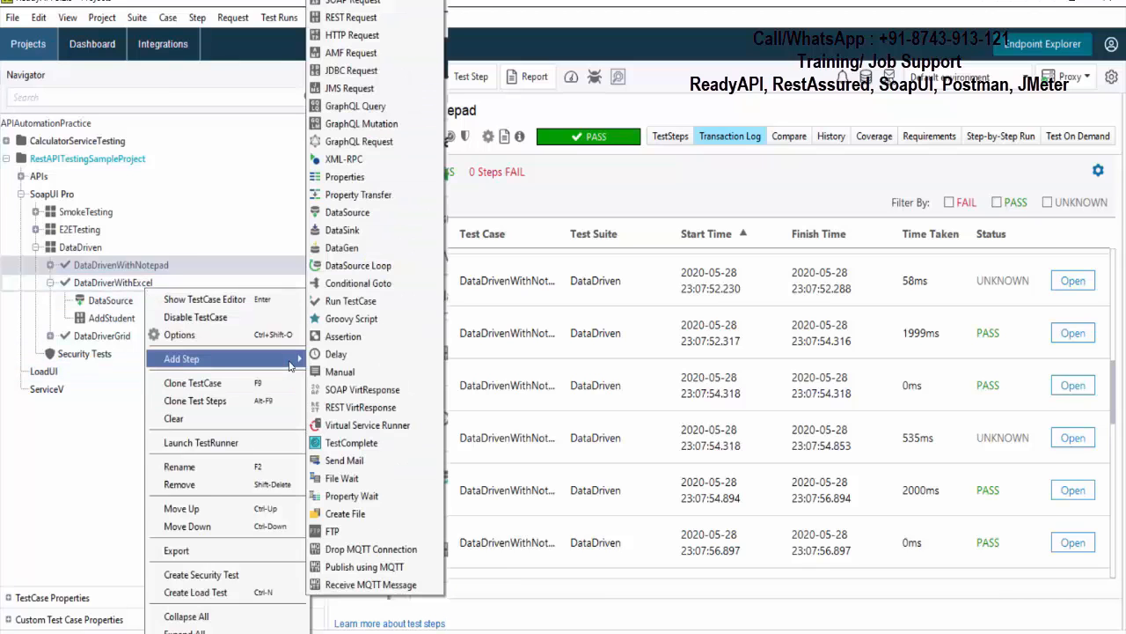
left_click(381, 271)
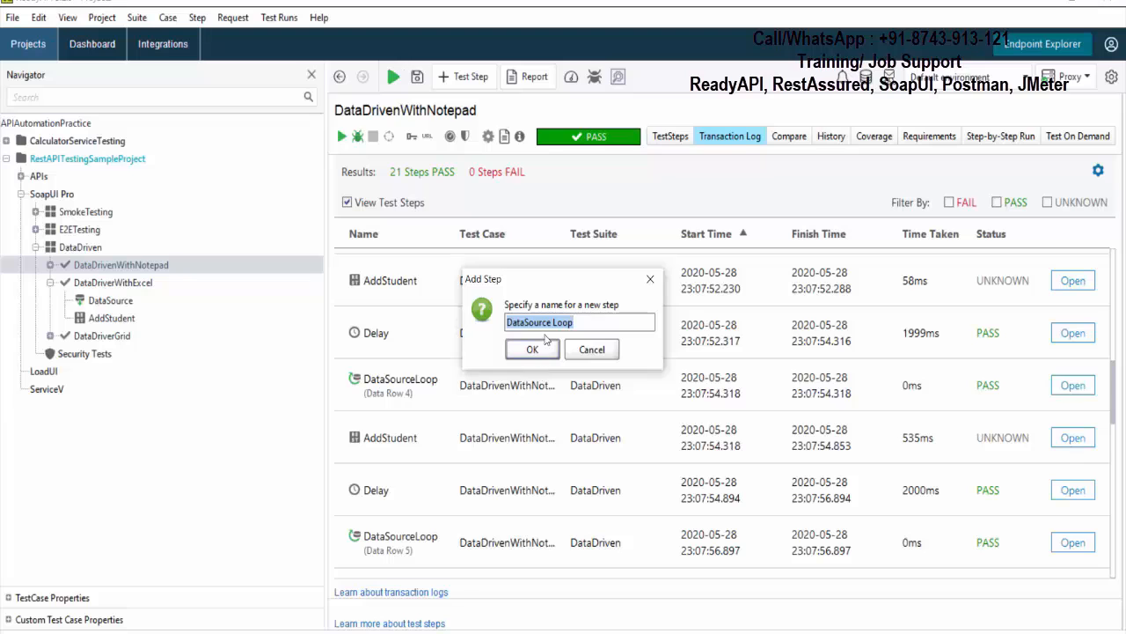
left_click(553, 322)
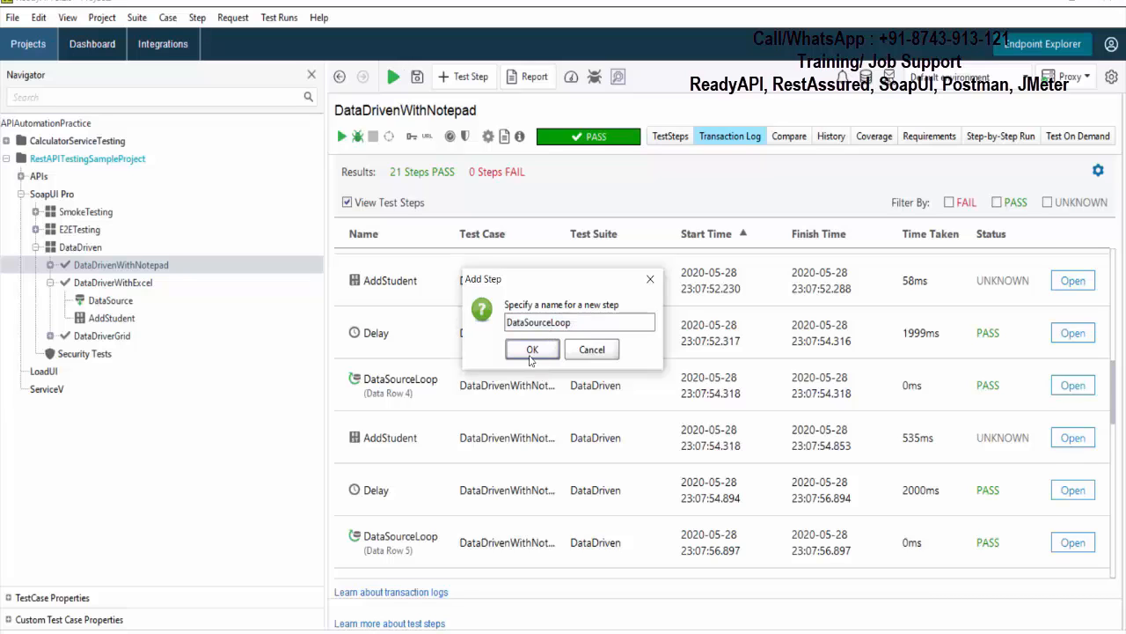
left_click(537, 352)
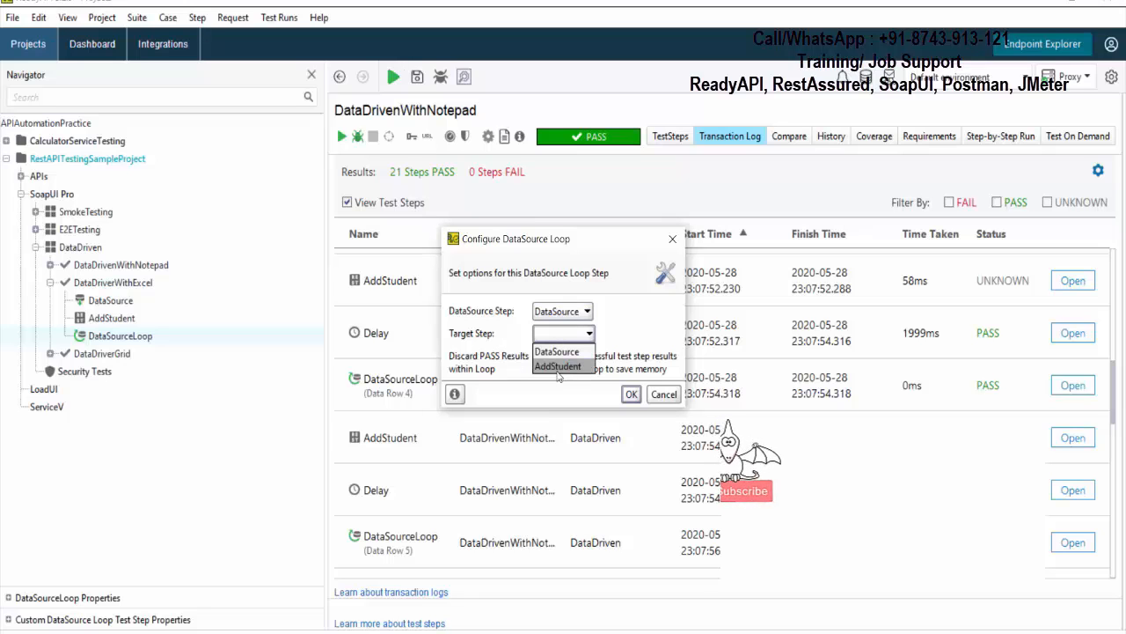
left_click(558, 366)
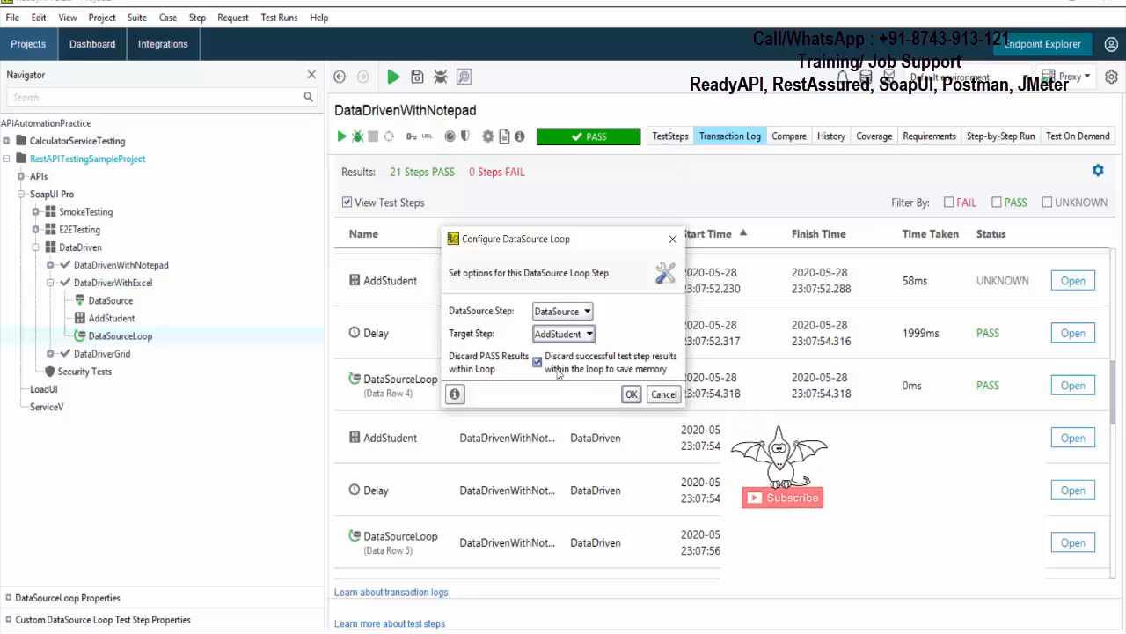
left_click(631, 394)
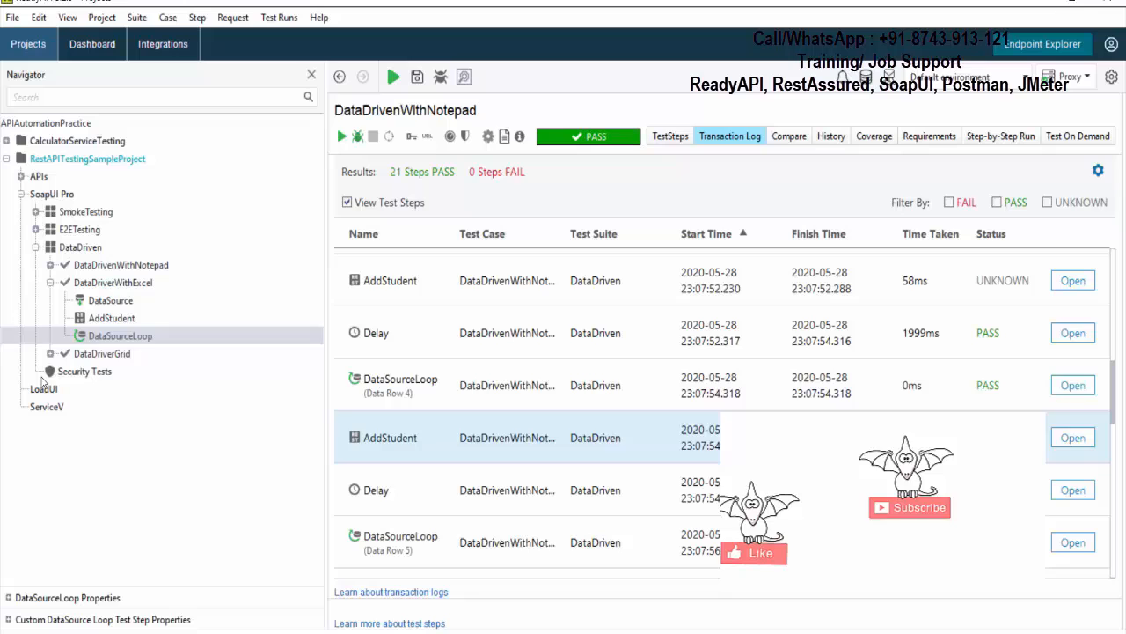
- Run the DataDriverWithExcel test case and review its looped AddStudent entries in the transaction log
left_click(113, 283)
left_click(342, 136)
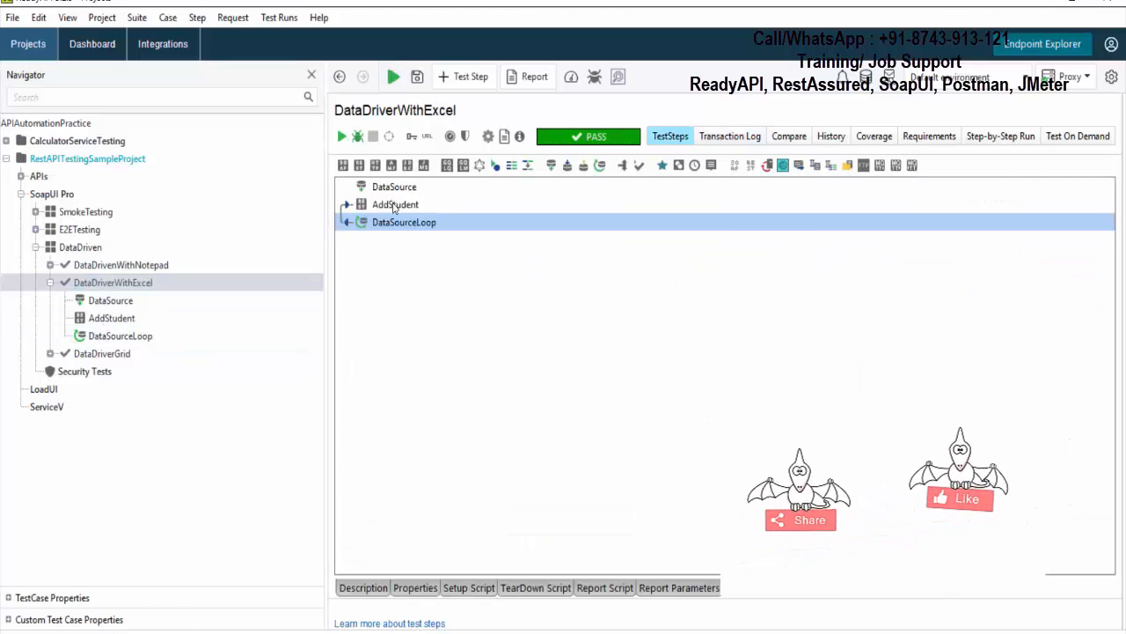
left_click(734, 137)
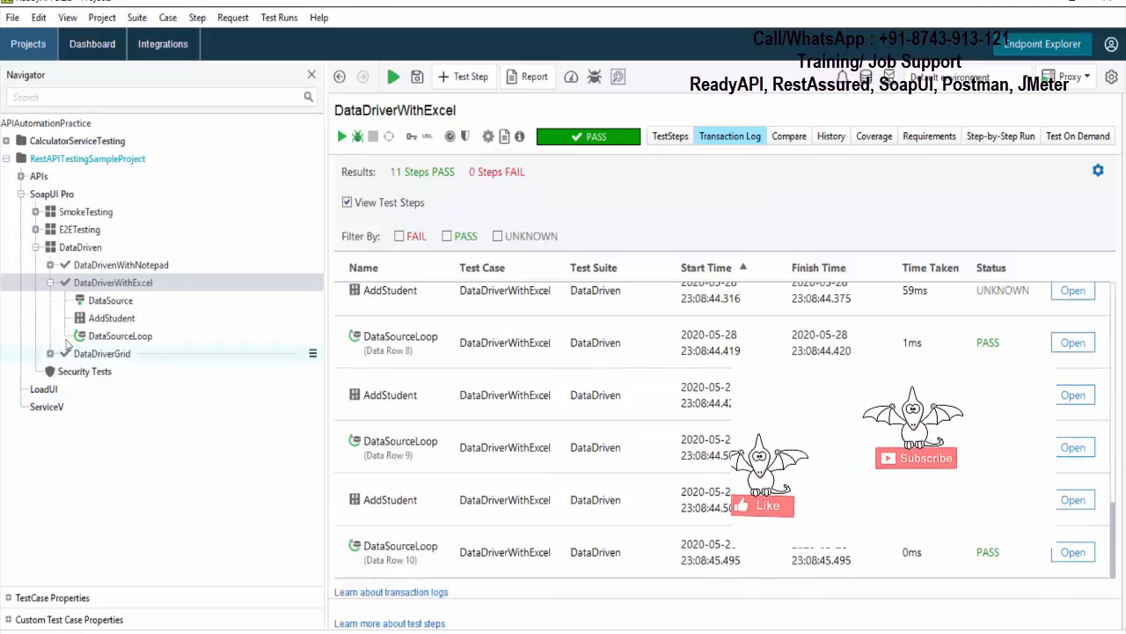
- Add a DataSource Loop step with the default name to DataDriverGrid, using DataSource as the data source step and AddStudent as the target step
left_click(50, 282)
left_click(50, 300)
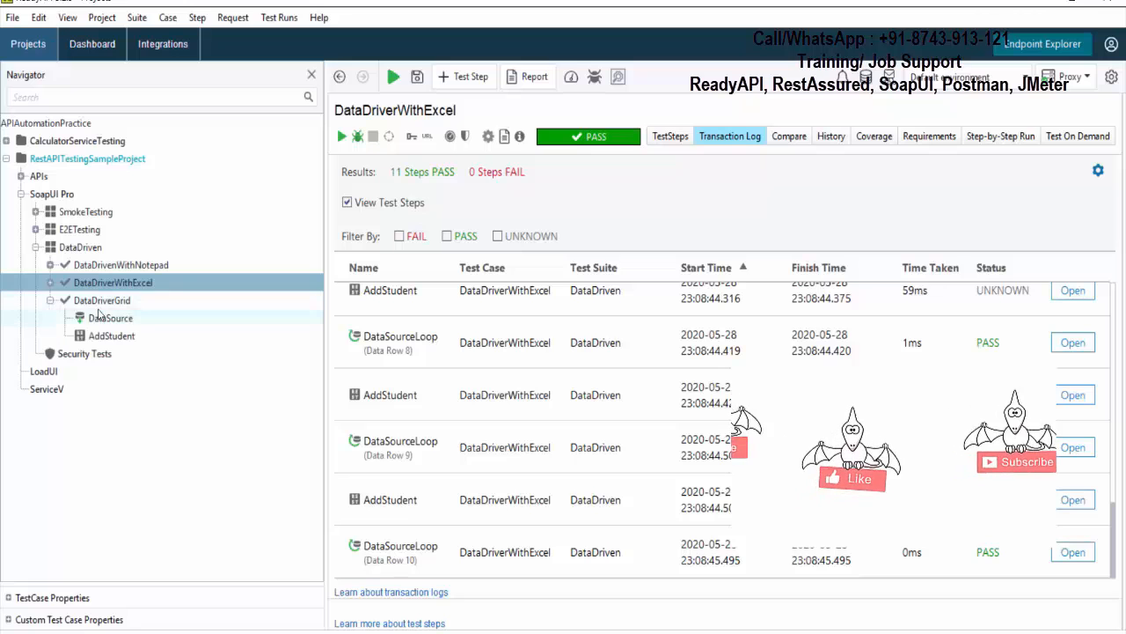
right_click(99, 314)
key("Escape")
right_click(95, 302)
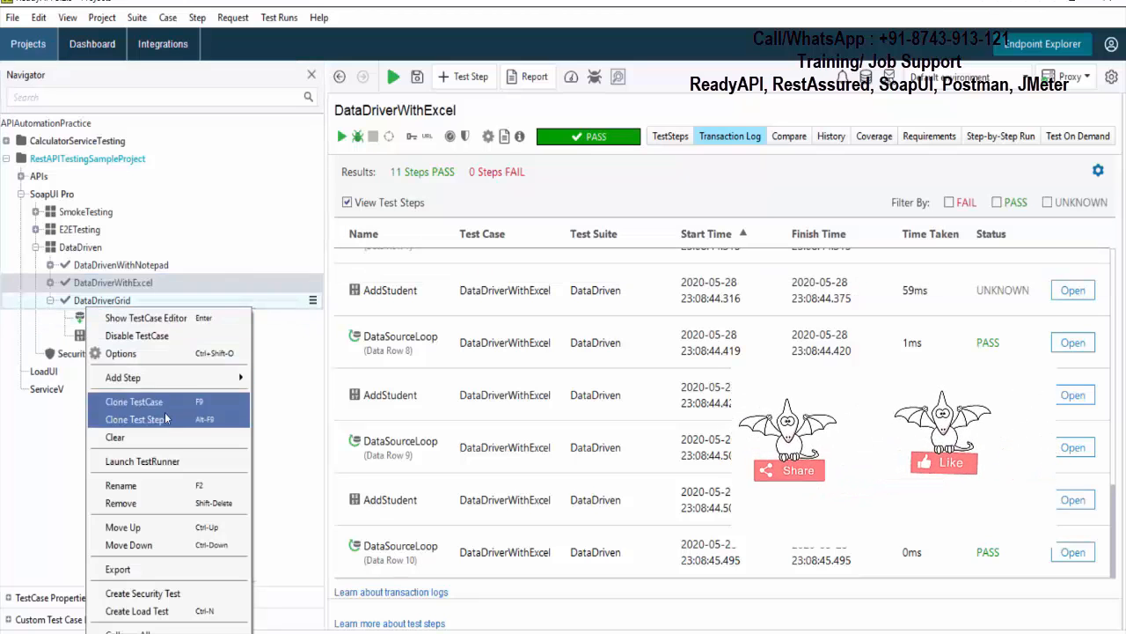
mouse_move(132, 376)
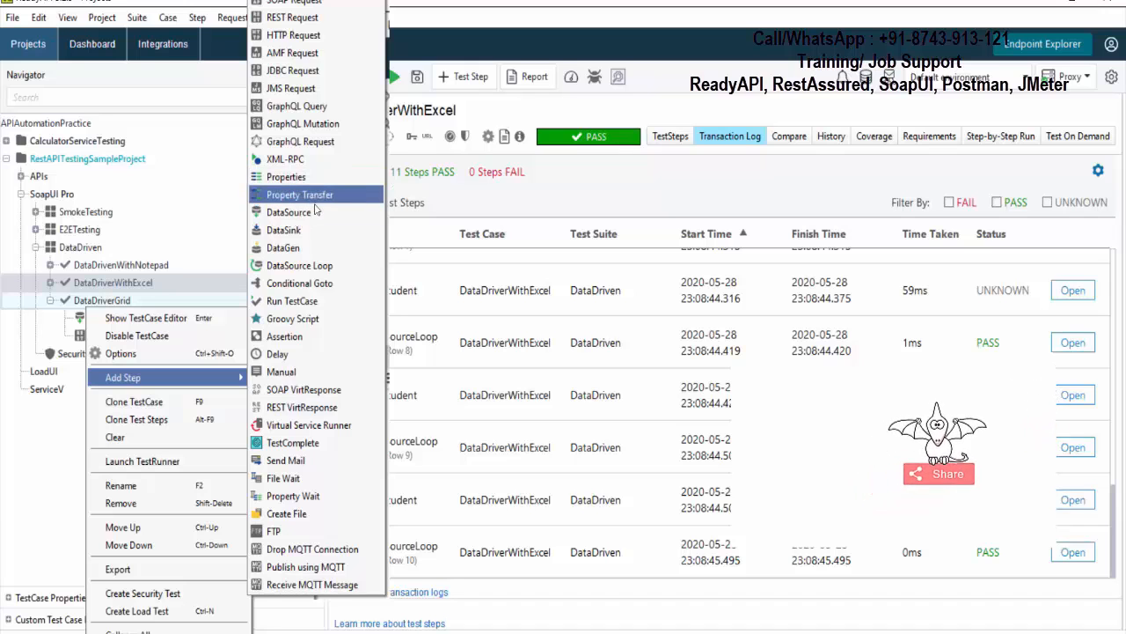
left_click(327, 266)
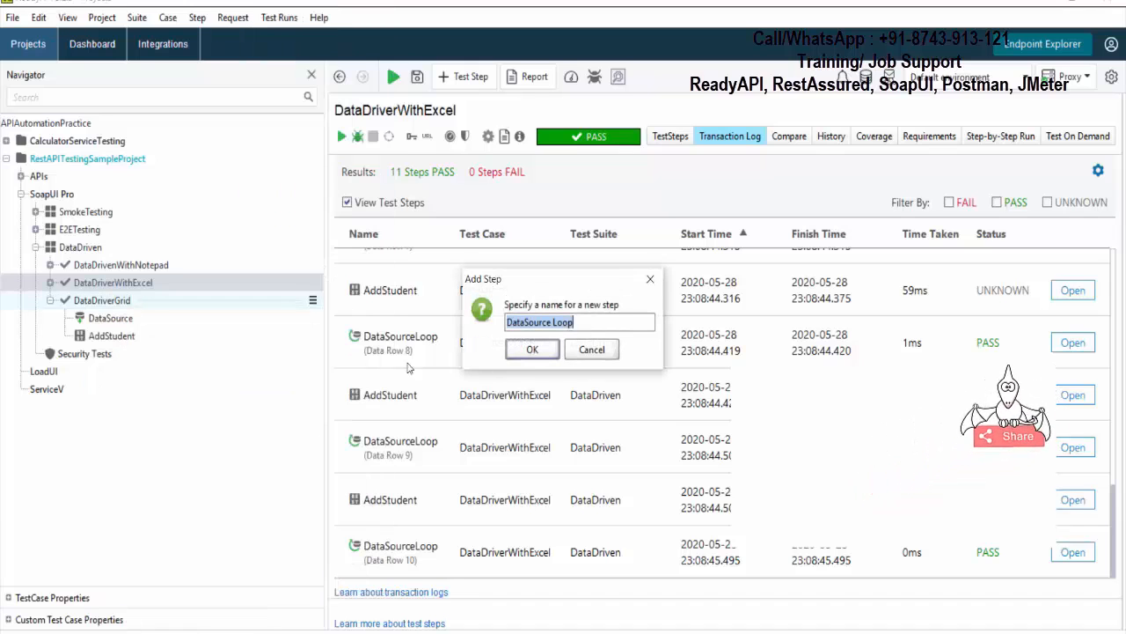
left_click(532, 350)
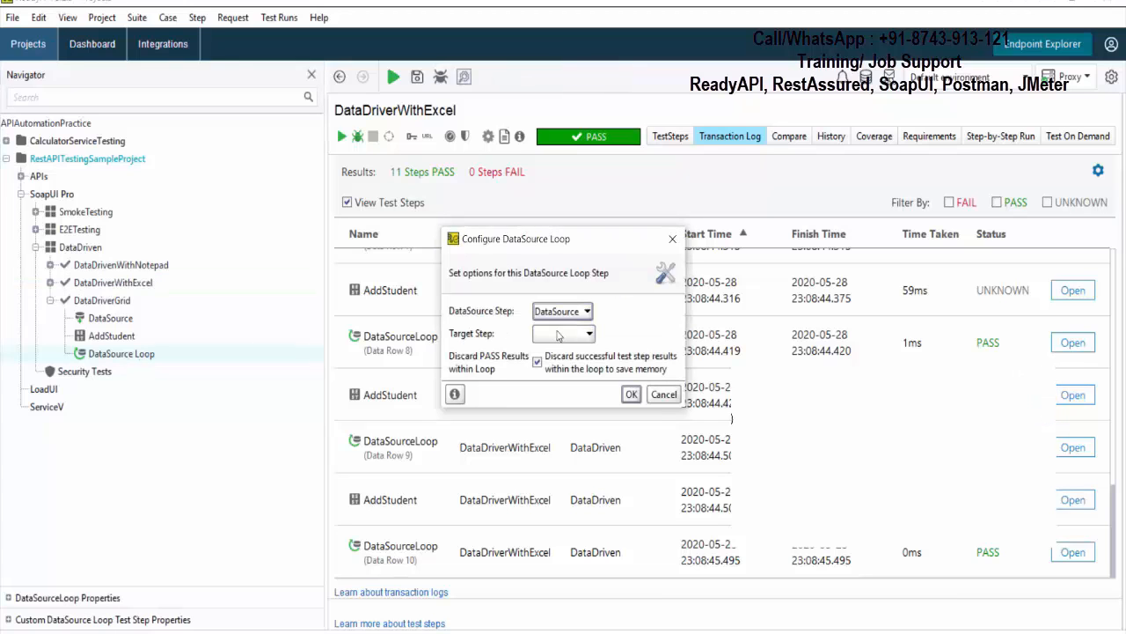
left_click(563, 366)
left_click(630, 395)
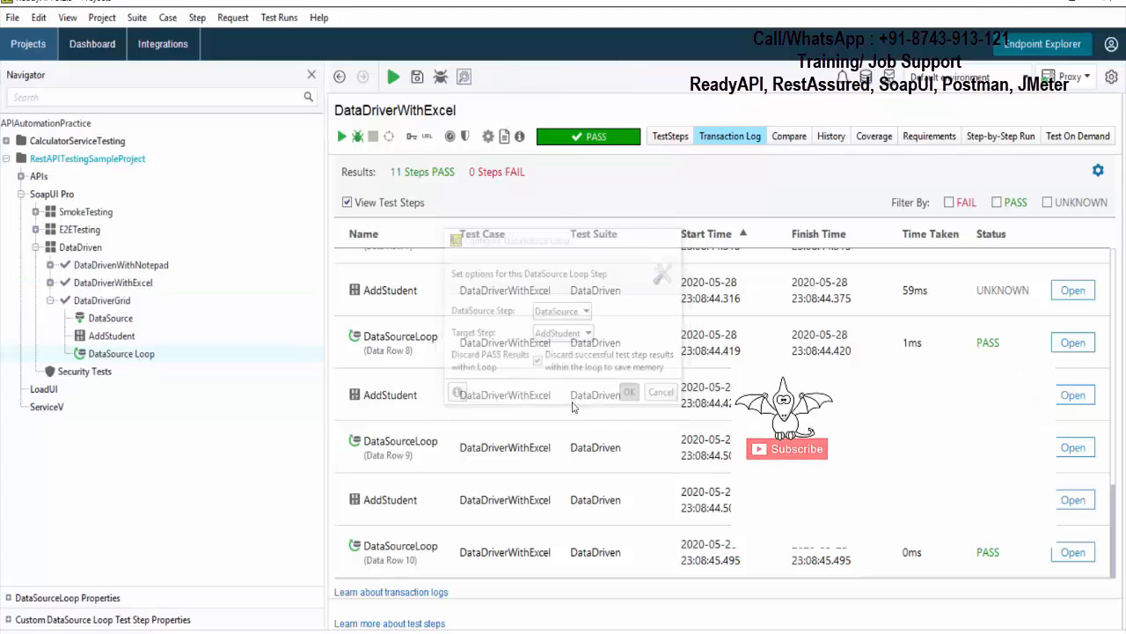
- Run the DataDriverGrid test case and inspect its DataSource grid rows and the AddStudent request body
left_click(88, 304)
left_click(343, 138)
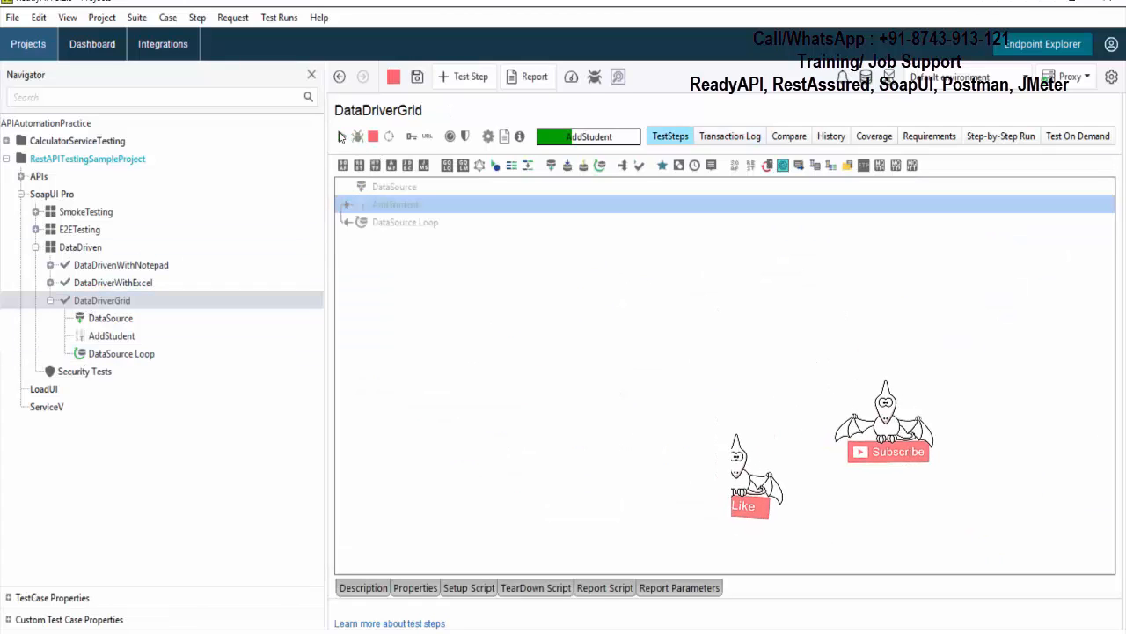
left_click(111, 318)
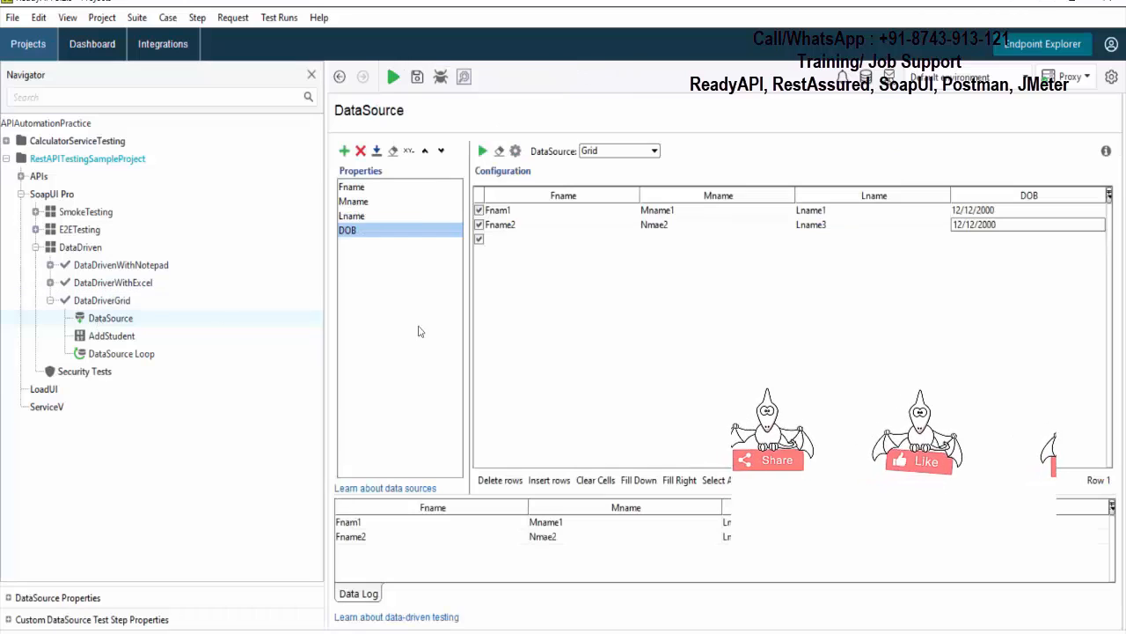
left_click(110, 336)
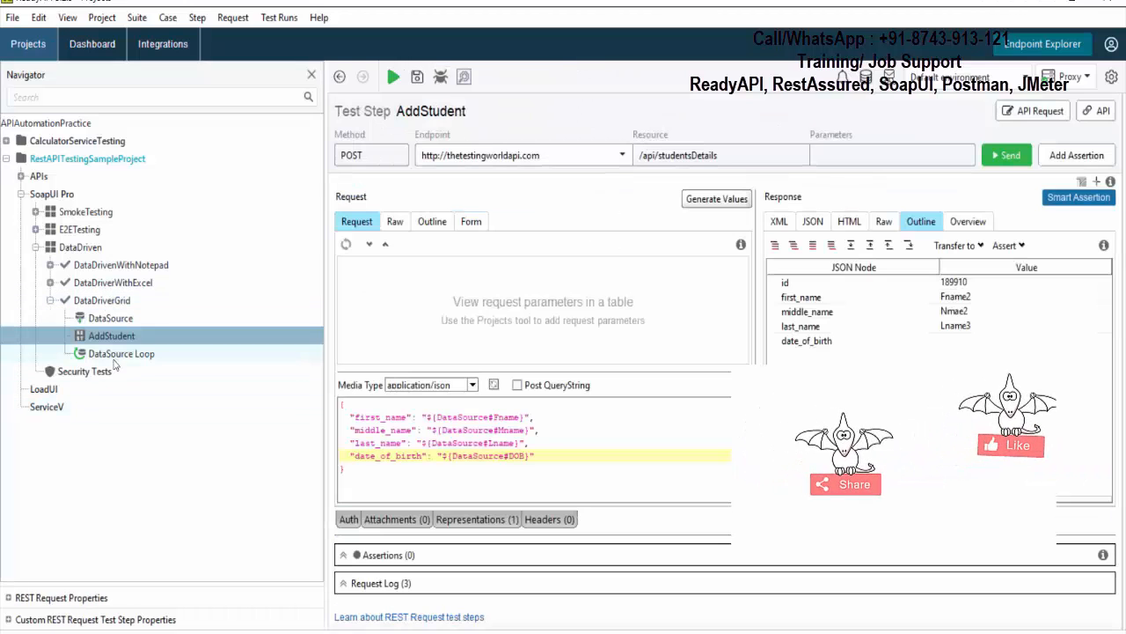
left_click(119, 354)
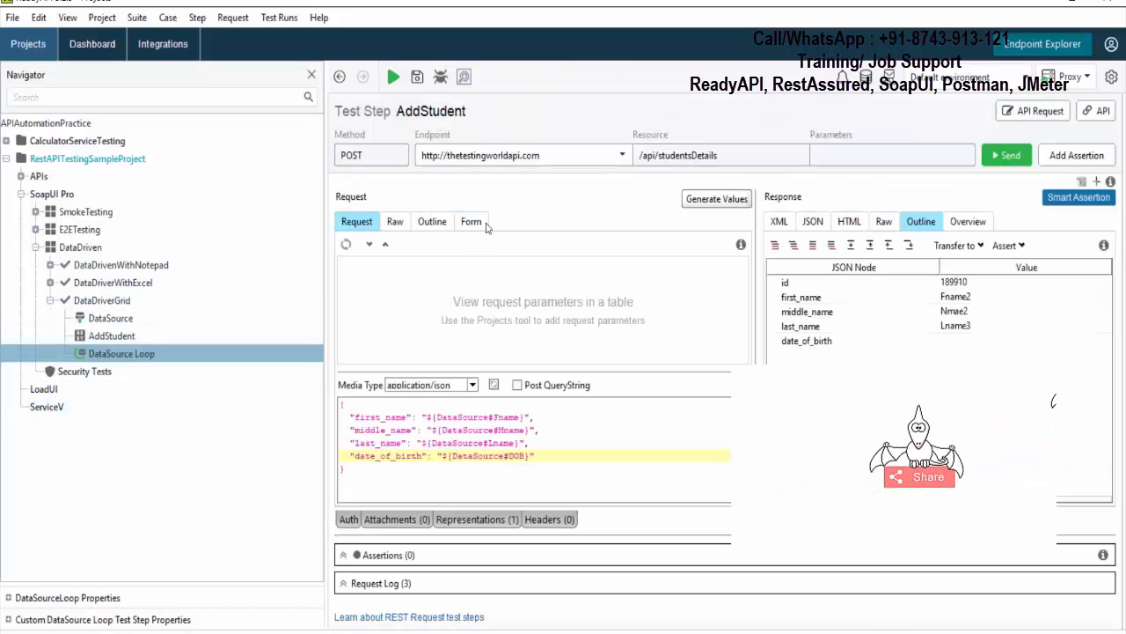
- Review the looped AddStudent and DataSource Loop entries in the DataDriverGrid transaction log
left_click(139, 304)
left_click(729, 136)
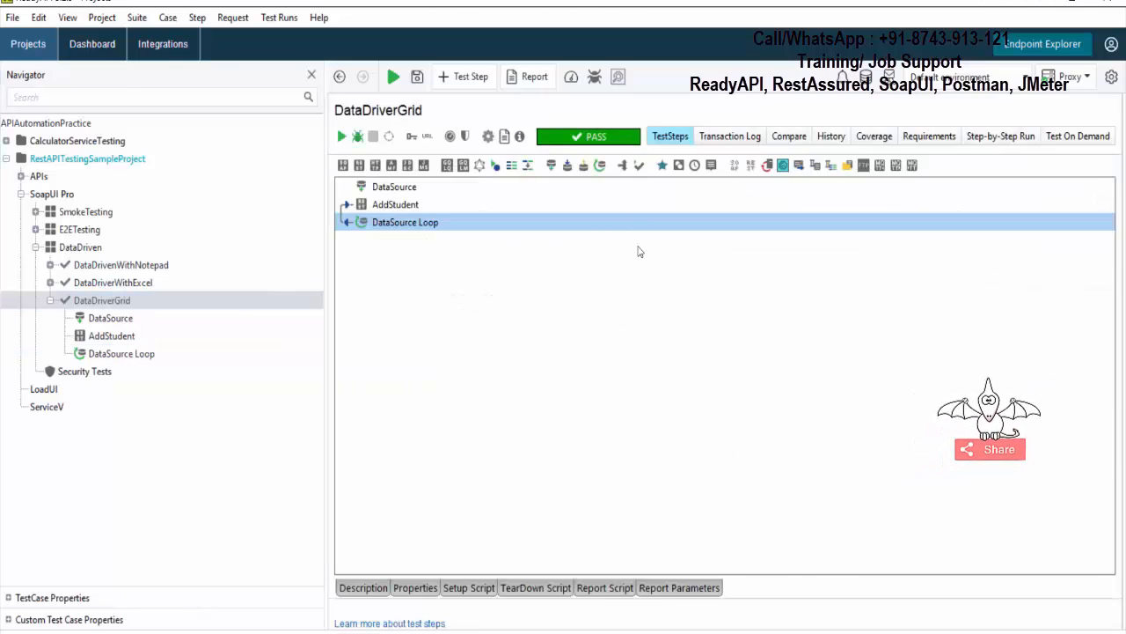
scroll(528, 316, "down", 1)
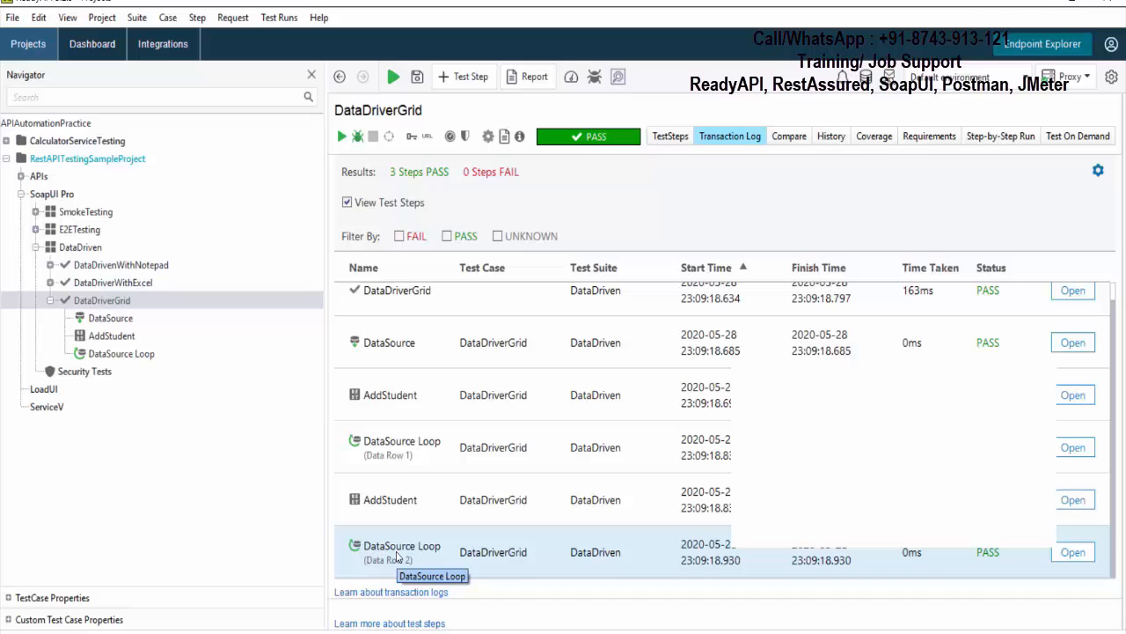
- Switch to the PowerPoint slide show with the Data Driven Testing slide
mouse_move(756, 633)
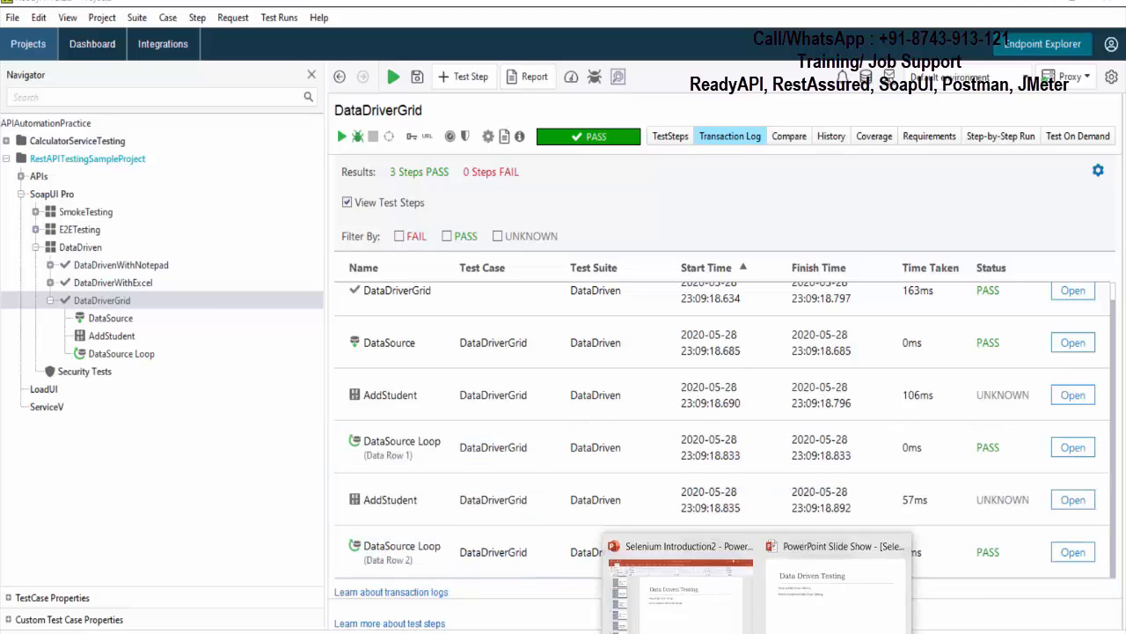
left_click(803, 630)
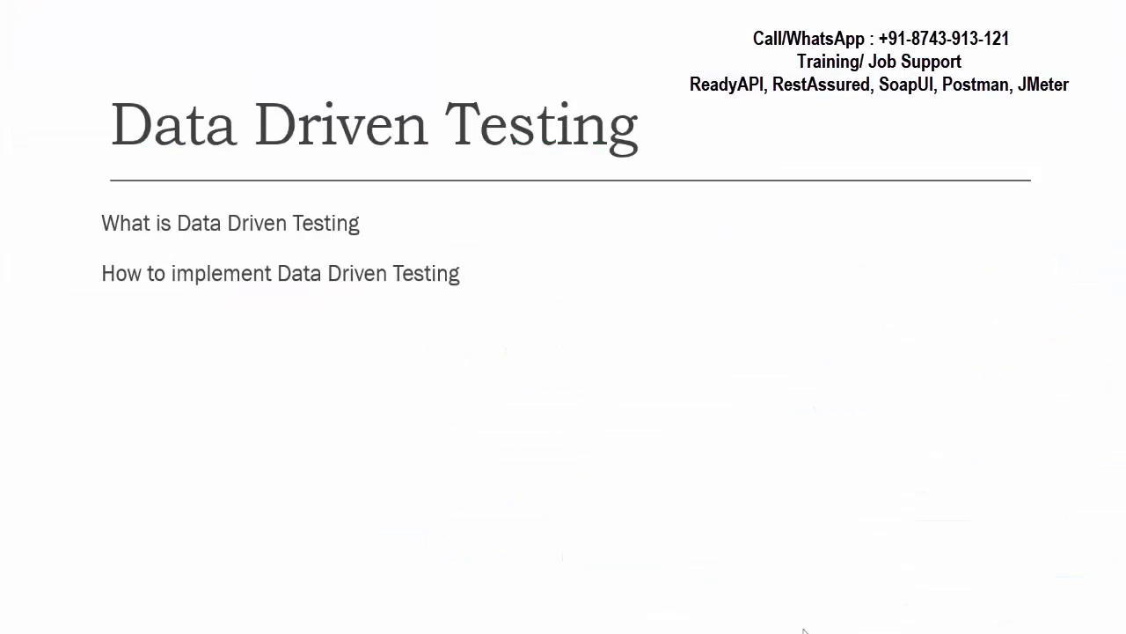